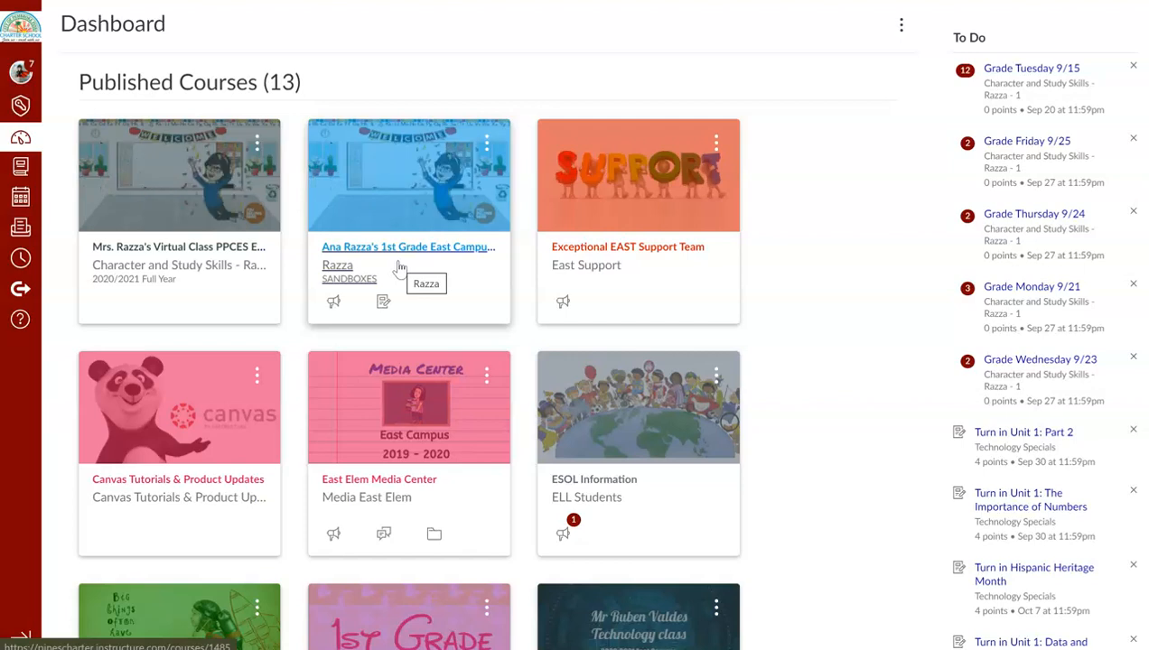
- Open the modules of the Virtual Class PPCES East Campus 2020-2021 course and look through the Week of 8/24-8/28 assignments
left_click(161, 249)
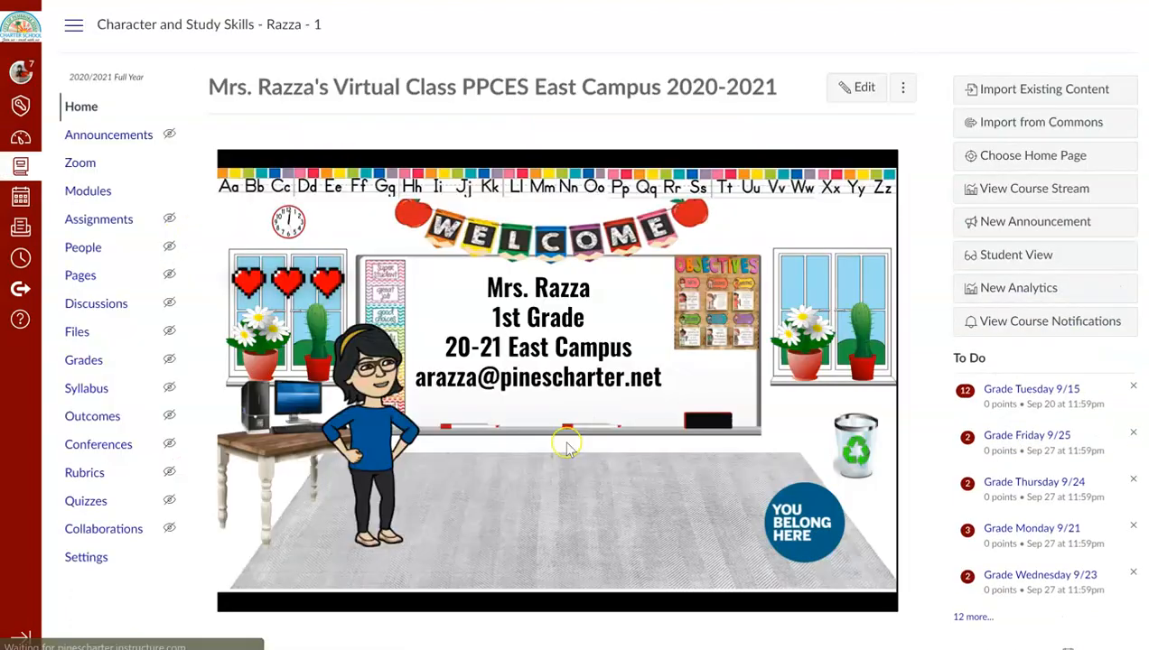
left_click(99, 192)
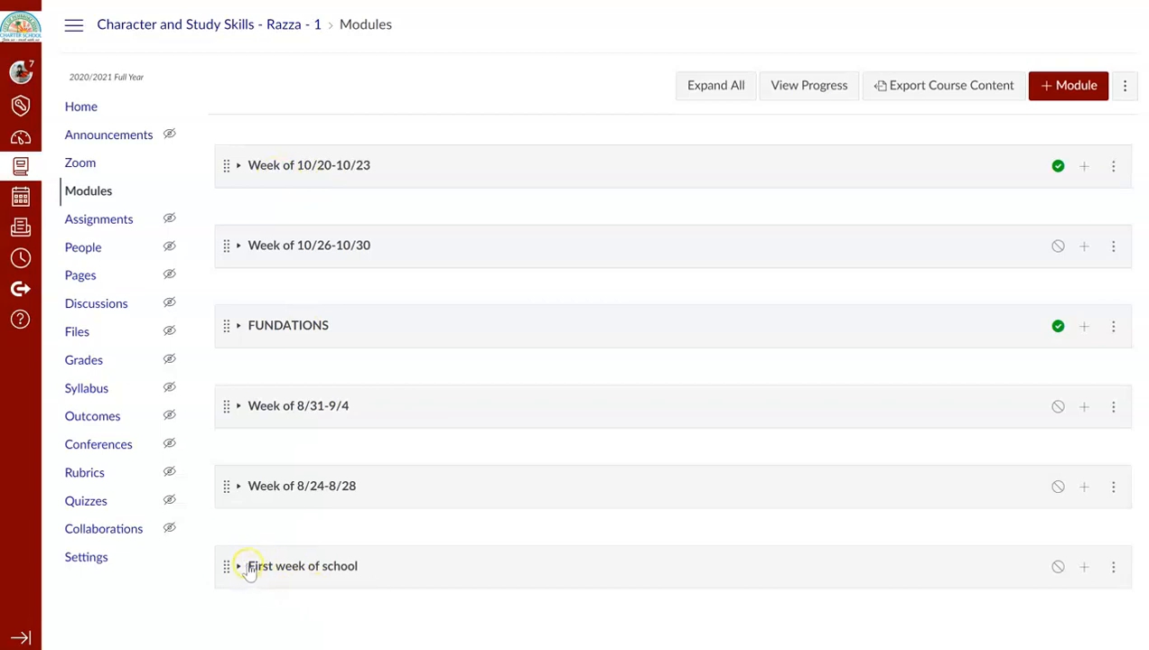
left_click(238, 487)
scroll(334, 520, "down", 2)
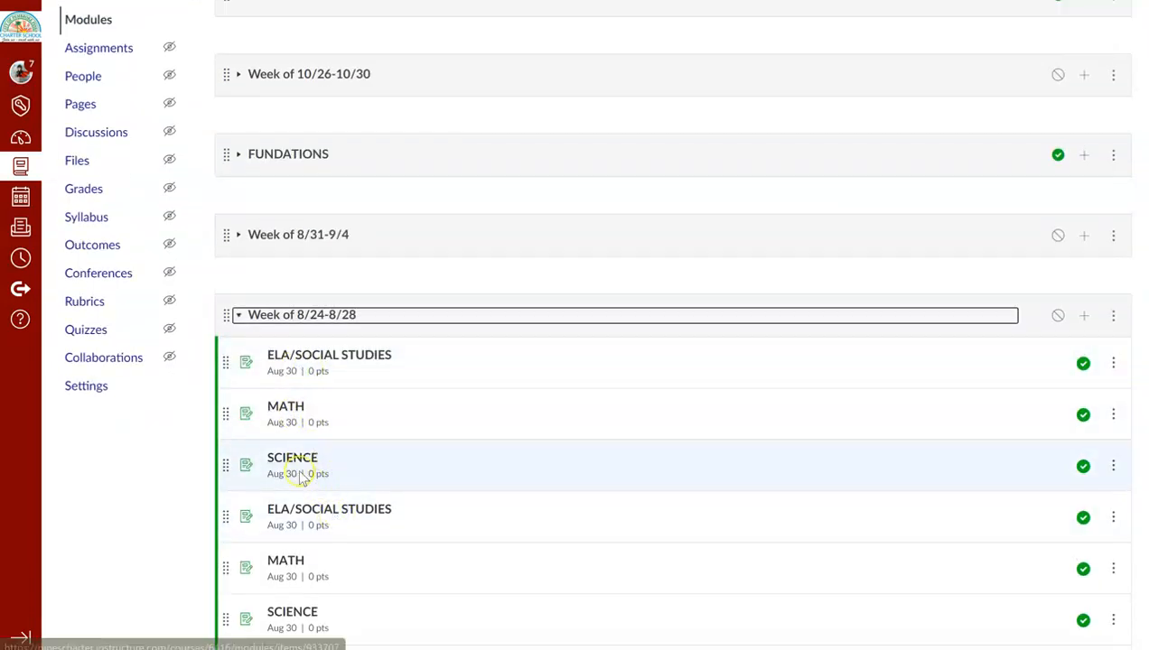
scroll(414, 501, "down", 1)
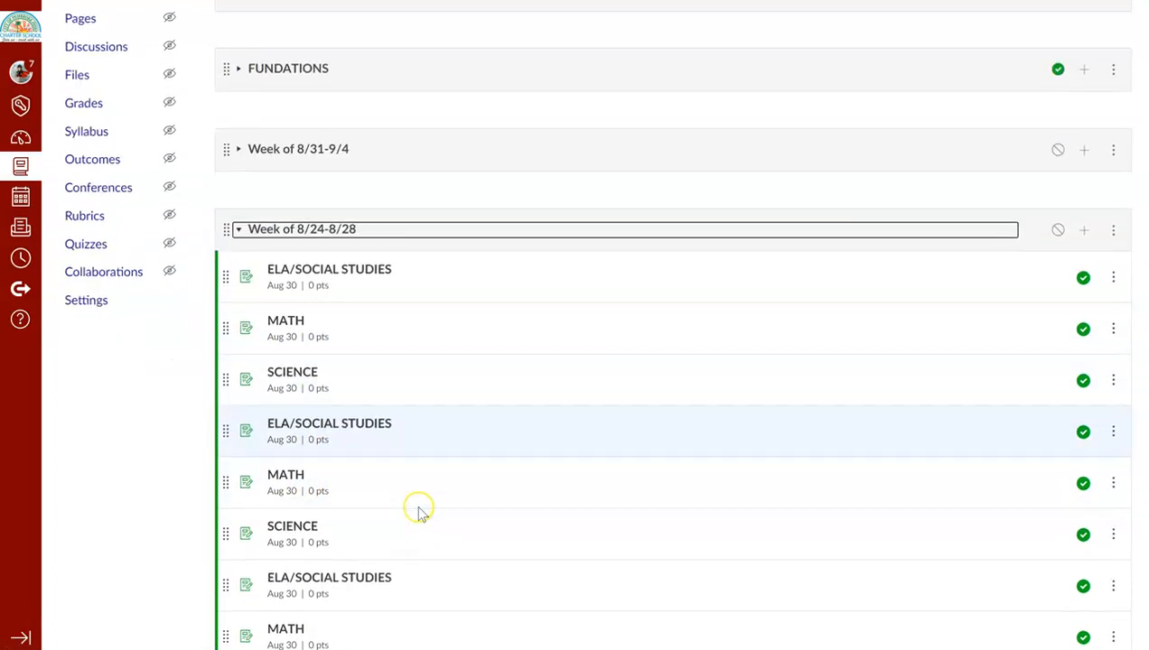
left_click(236, 232)
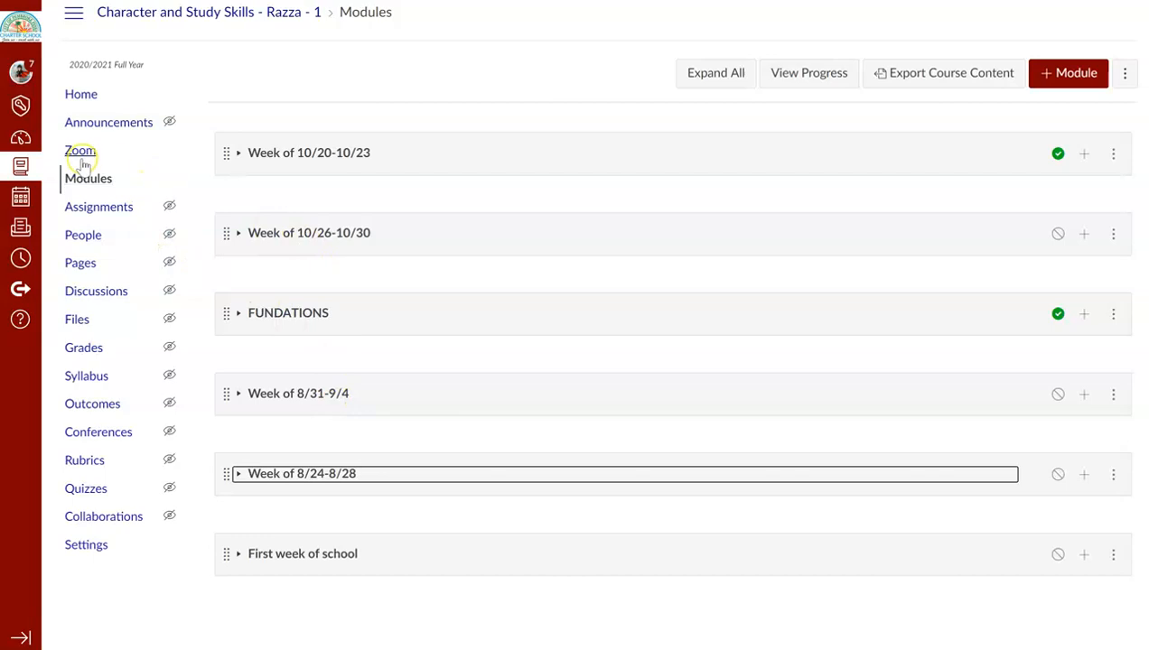
- Open the modules of the 1st Grade East Campus Sandbox course
left_click(22, 137)
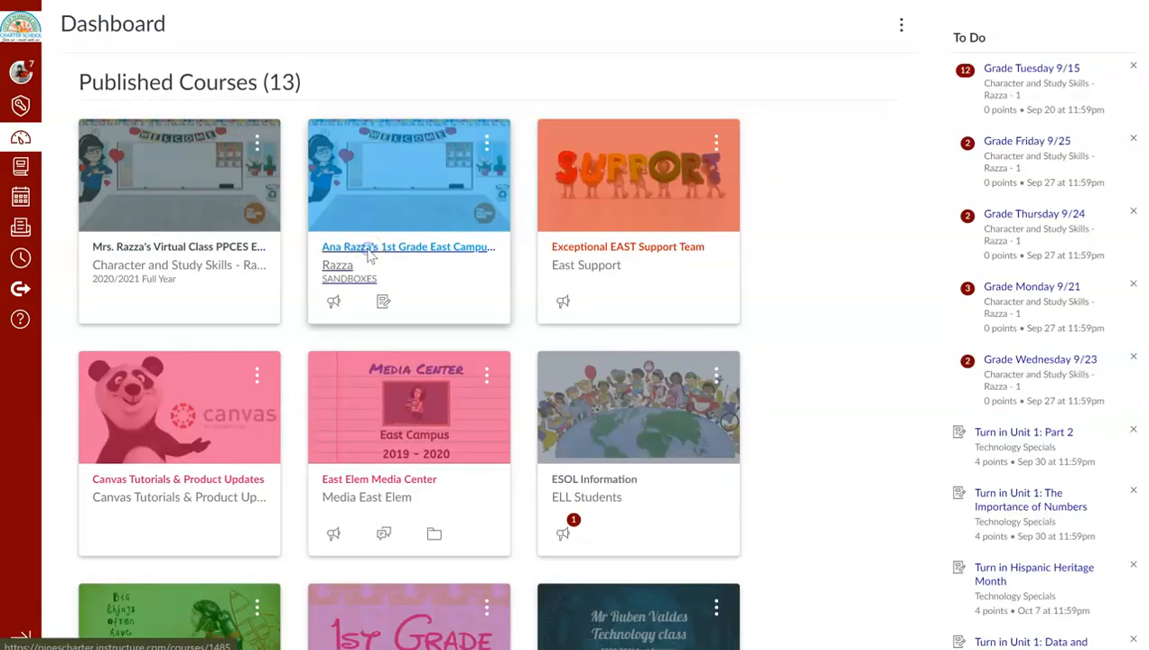
left_click(368, 255)
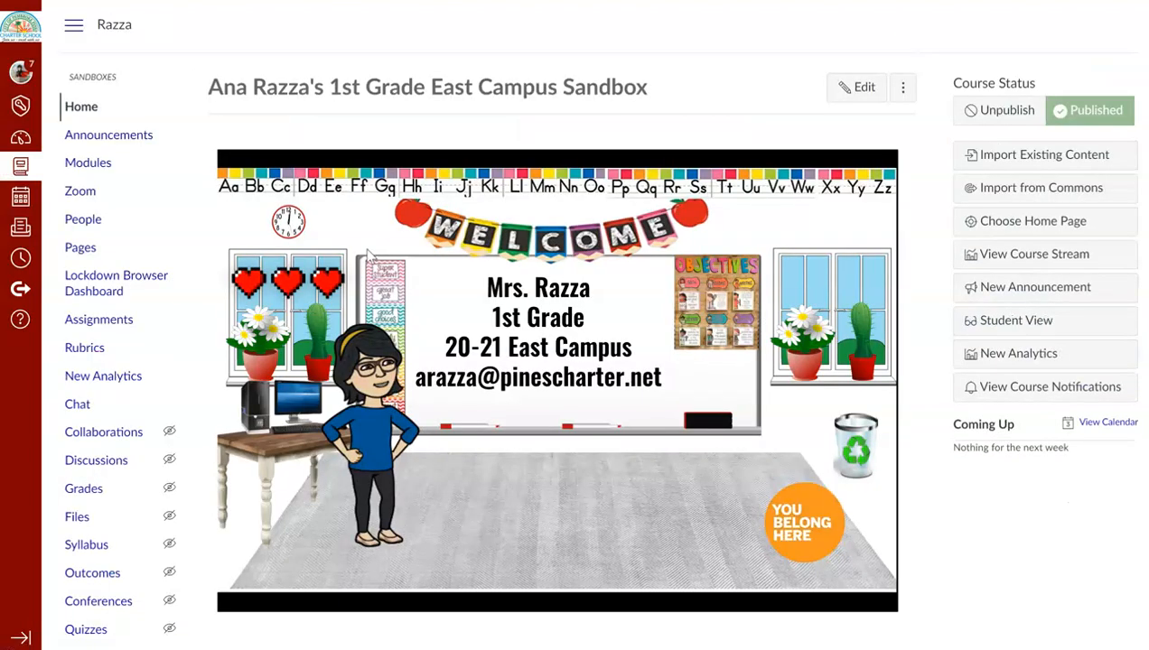
left_click(96, 162)
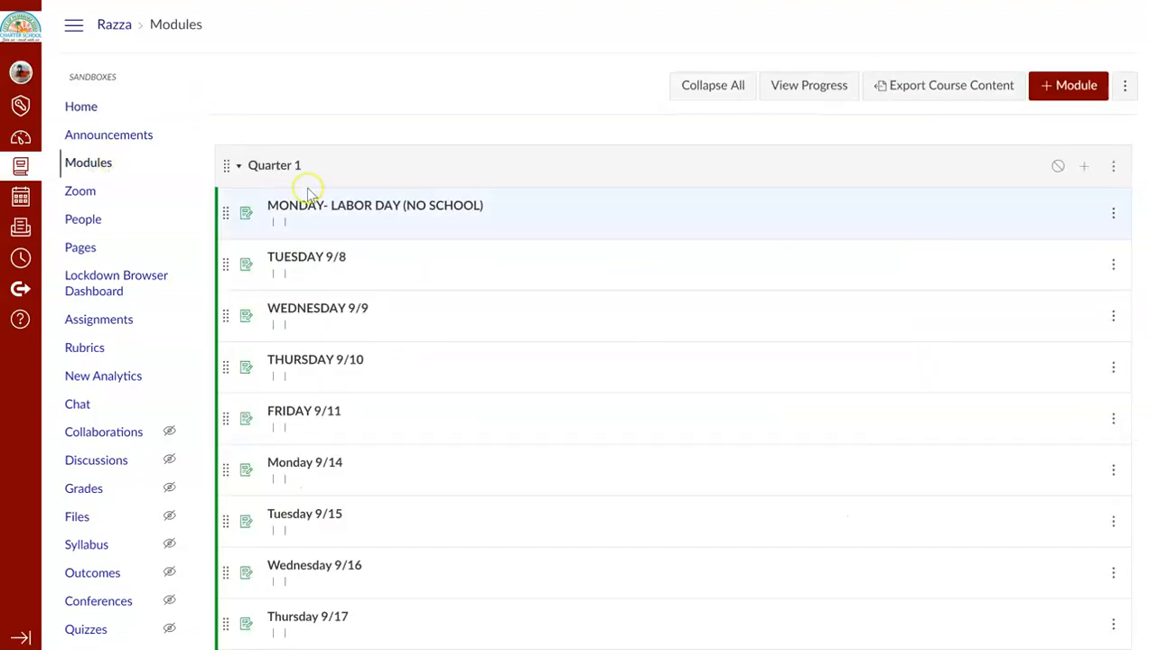
- Look through the assignments in the sandbox's Quarter 1 module, and collapse the module
left_click(239, 169)
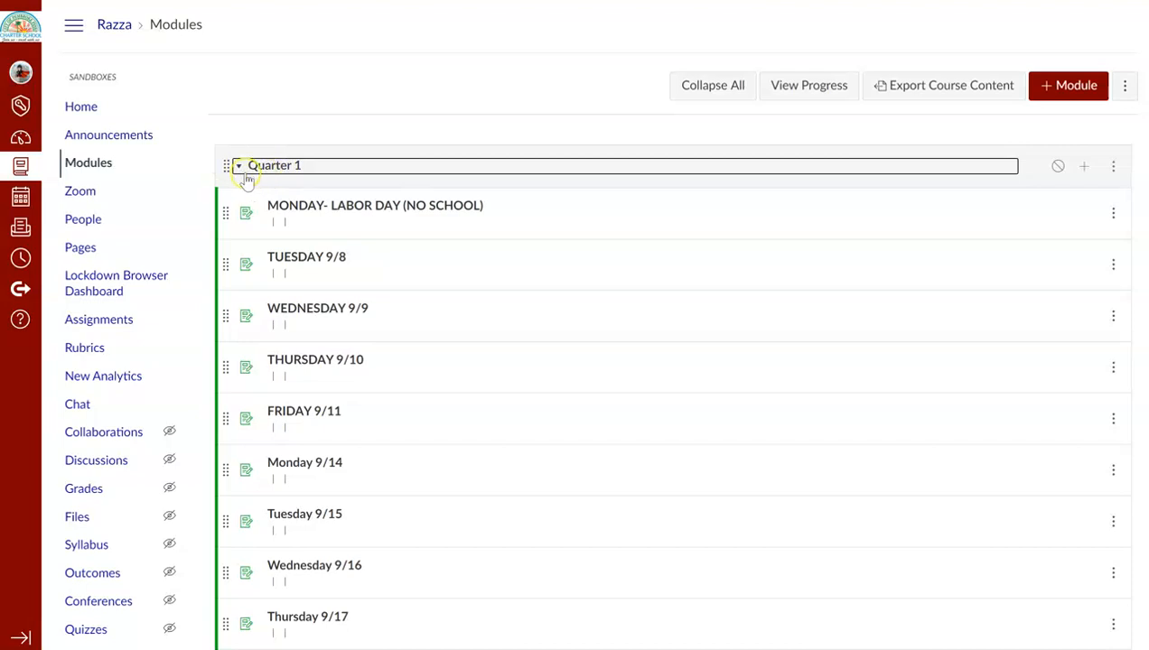
scroll(379, 280, "down", 6)
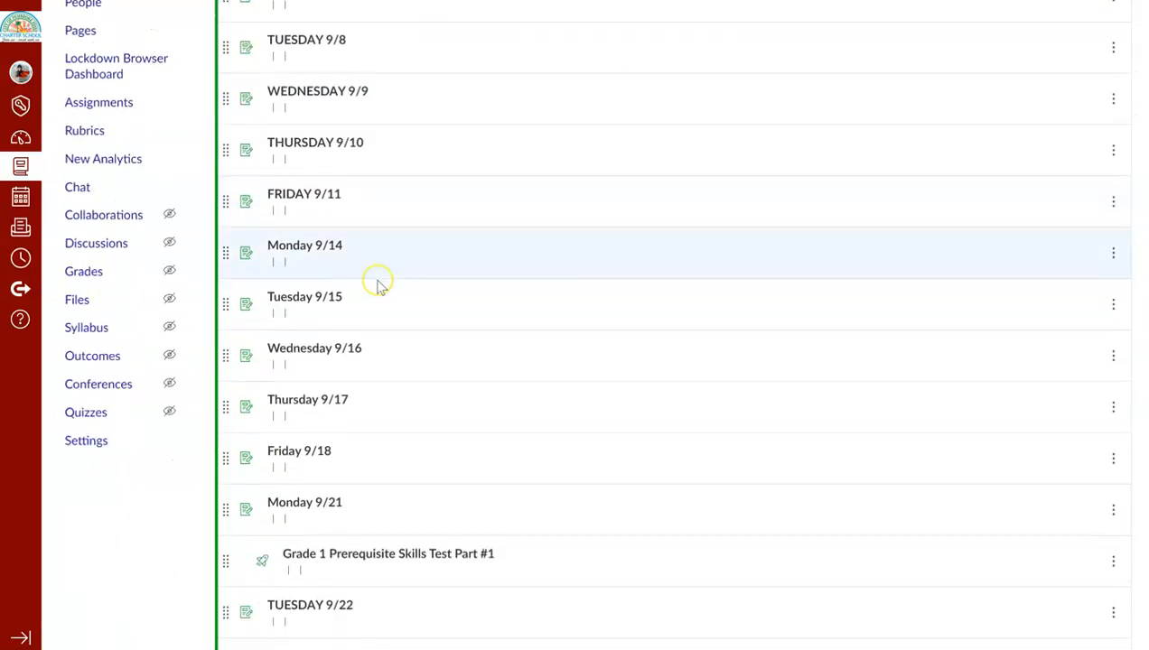
scroll(379, 286, "down", 9)
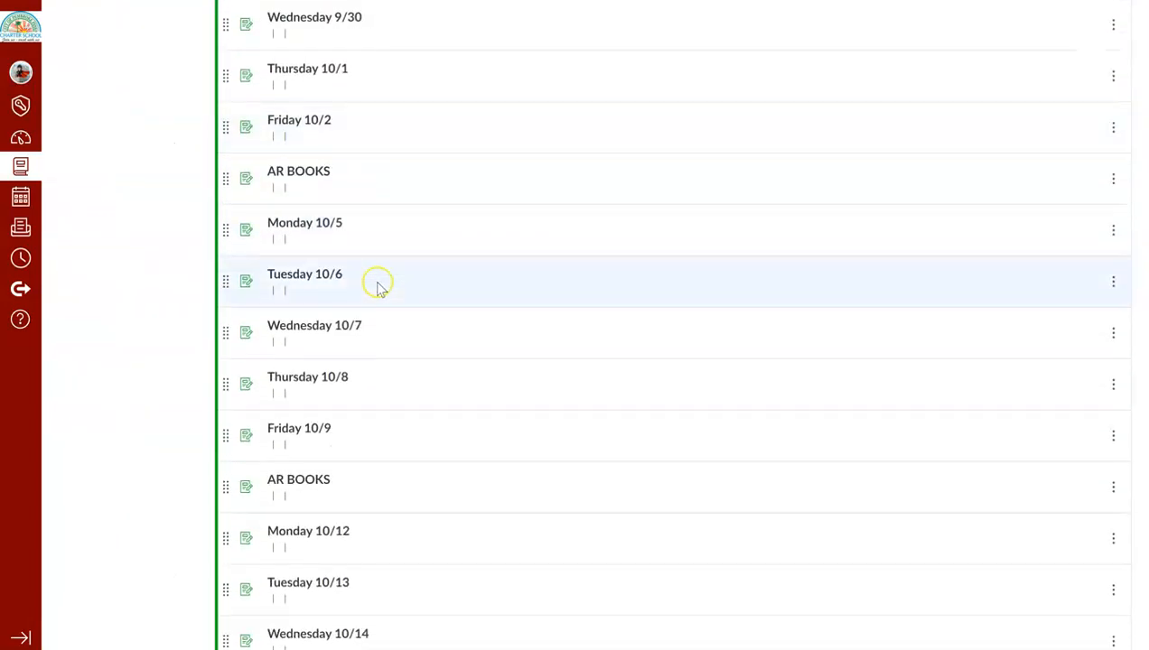
scroll(379, 286, "down", 3)
scroll(379, 287, "up", 14)
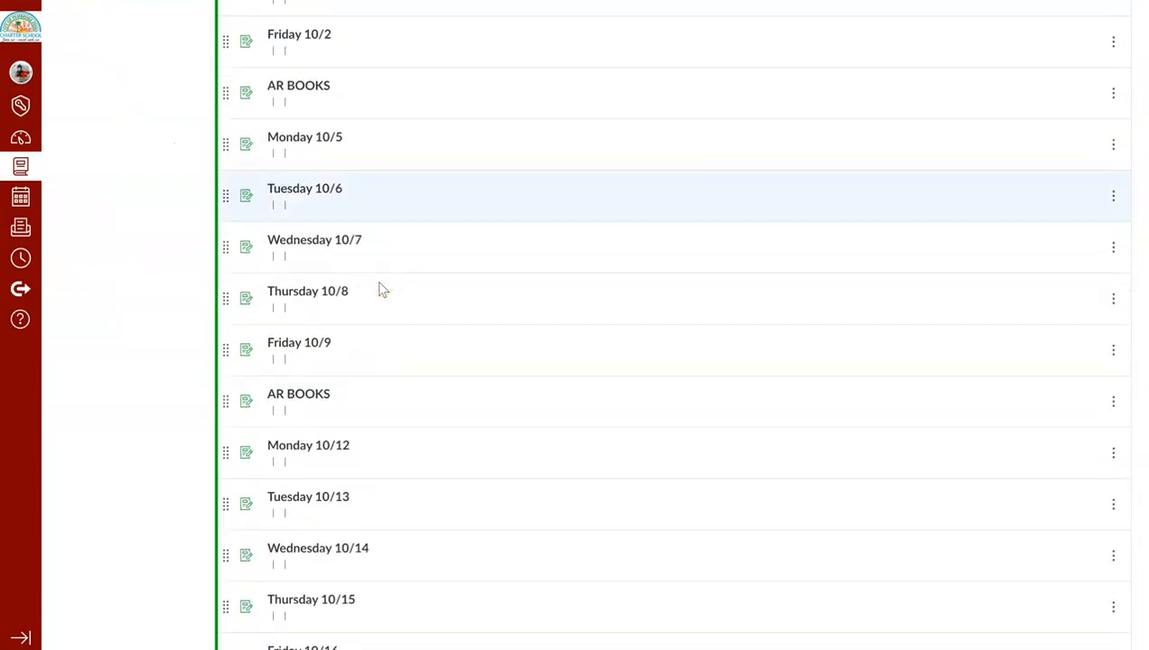
scroll(379, 287, "up", 4)
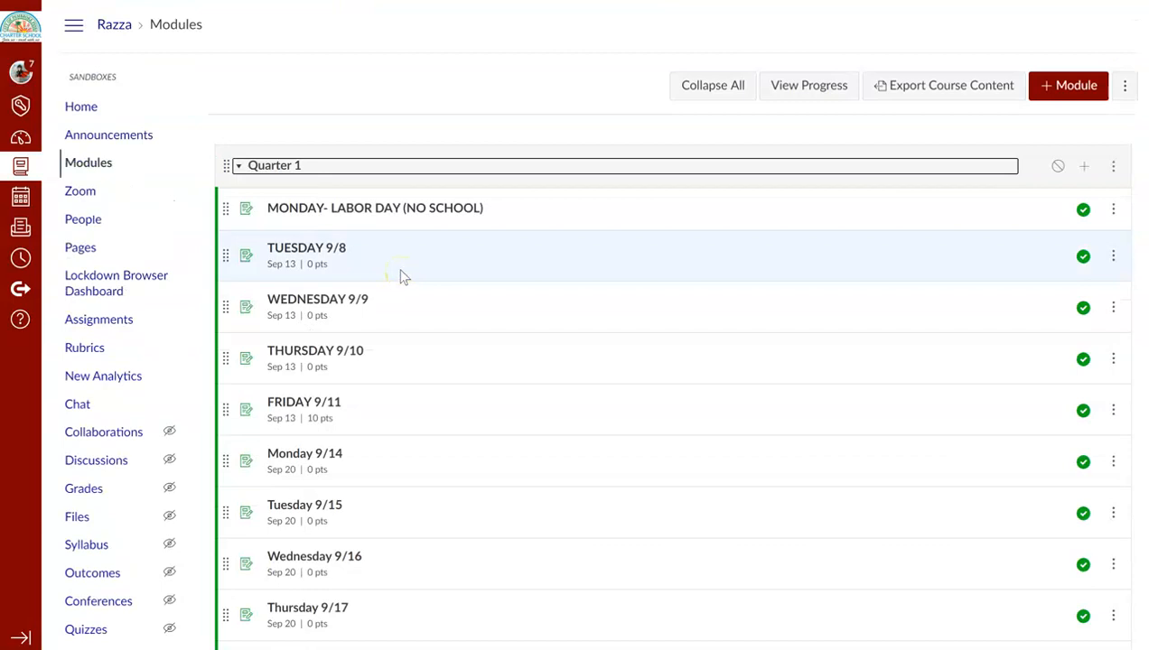
left_click(237, 171)
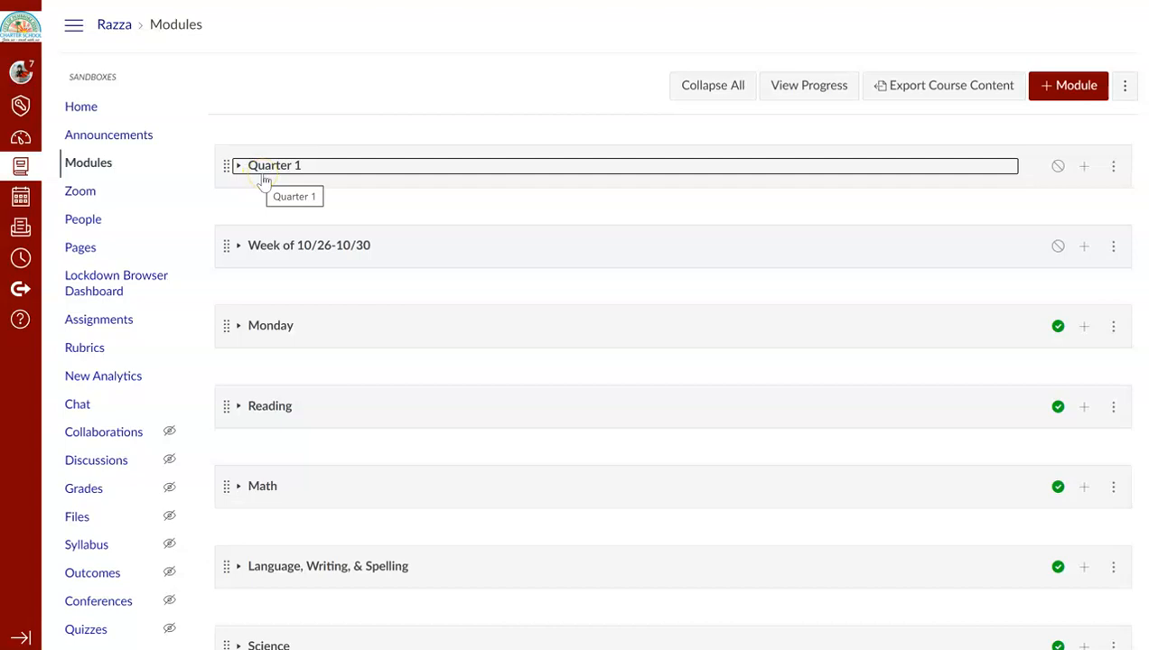
left_click(262, 177)
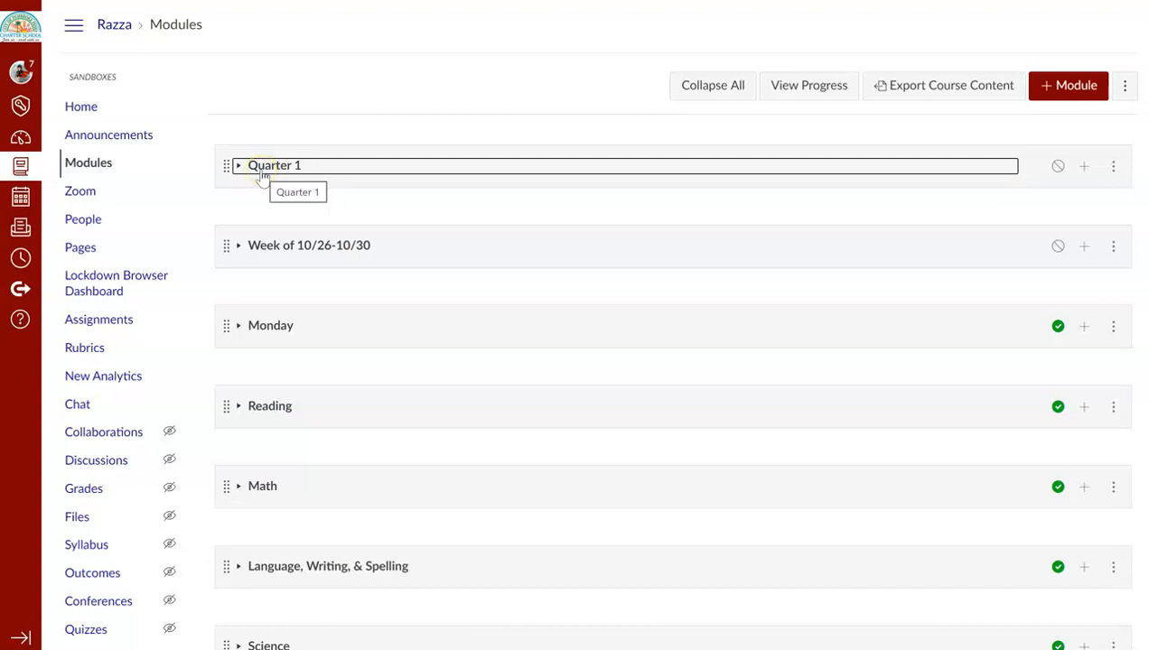
- Return to the modules of the Virtual Class PPCES East Campus 2020-2021 course
left_click(27, 137)
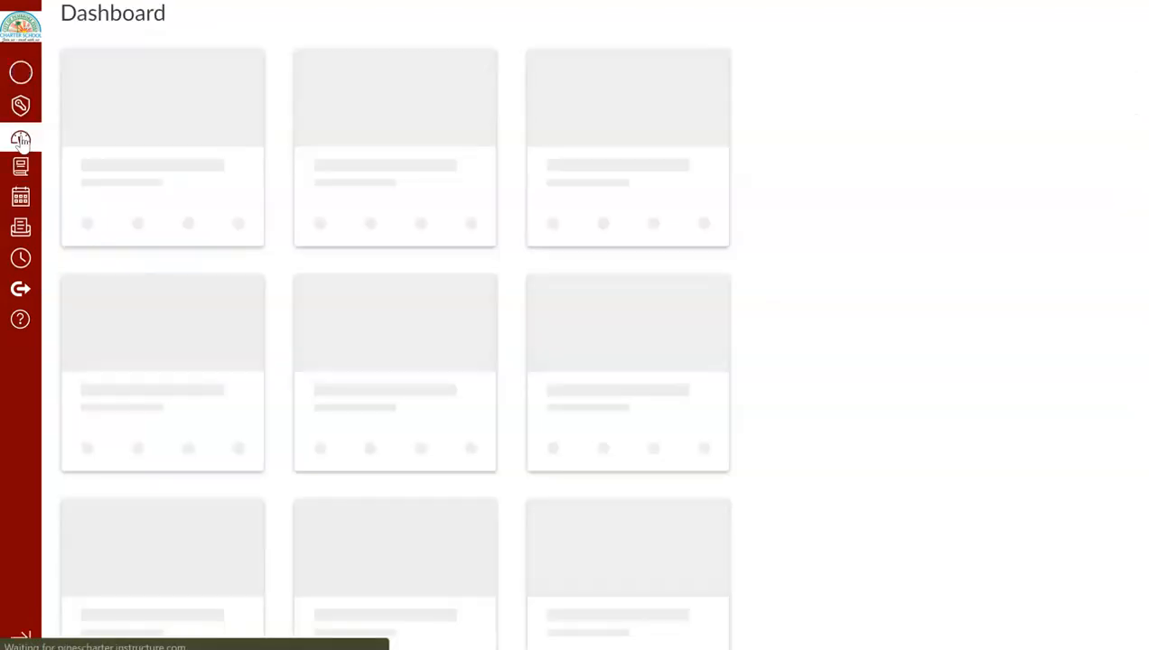
left_click(184, 175)
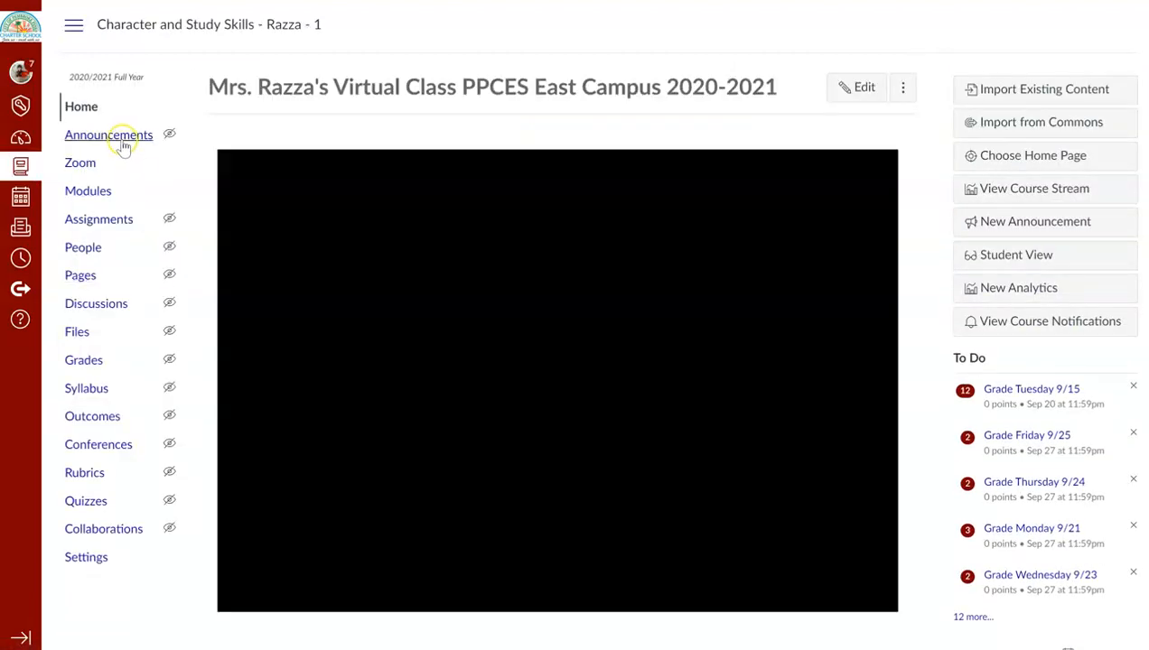
left_click(102, 190)
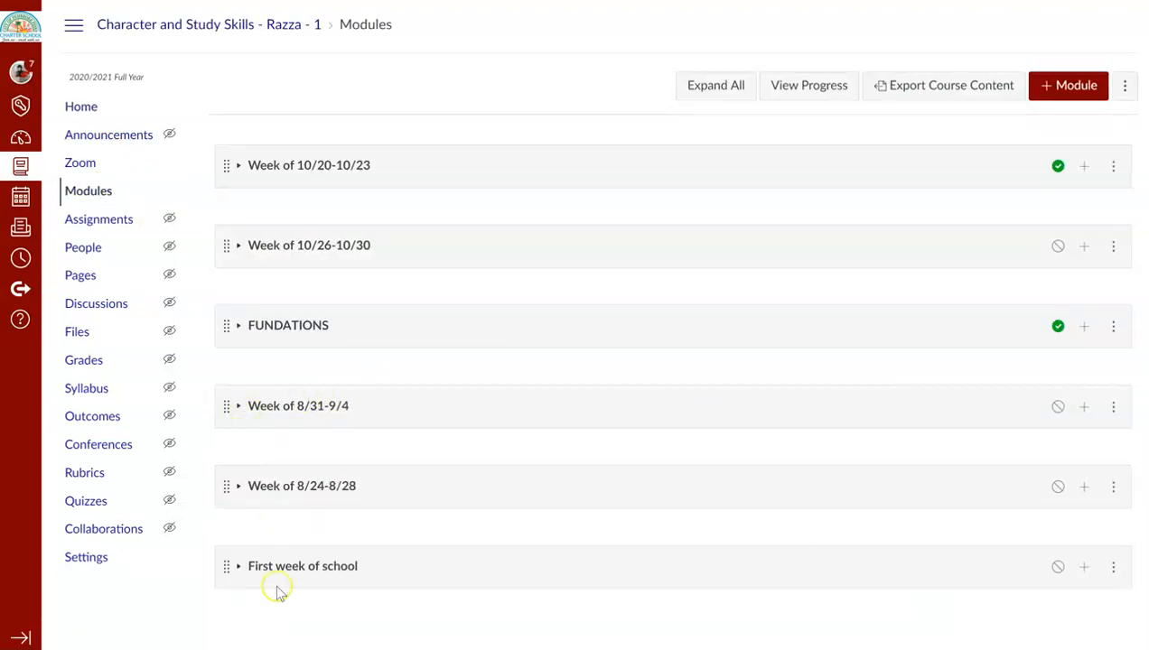
- Copy the Week of 8/31-9/4 module to the 1st Grade East Campus Sandbox course, finding it by the teacher's surname
left_click(1113, 407)
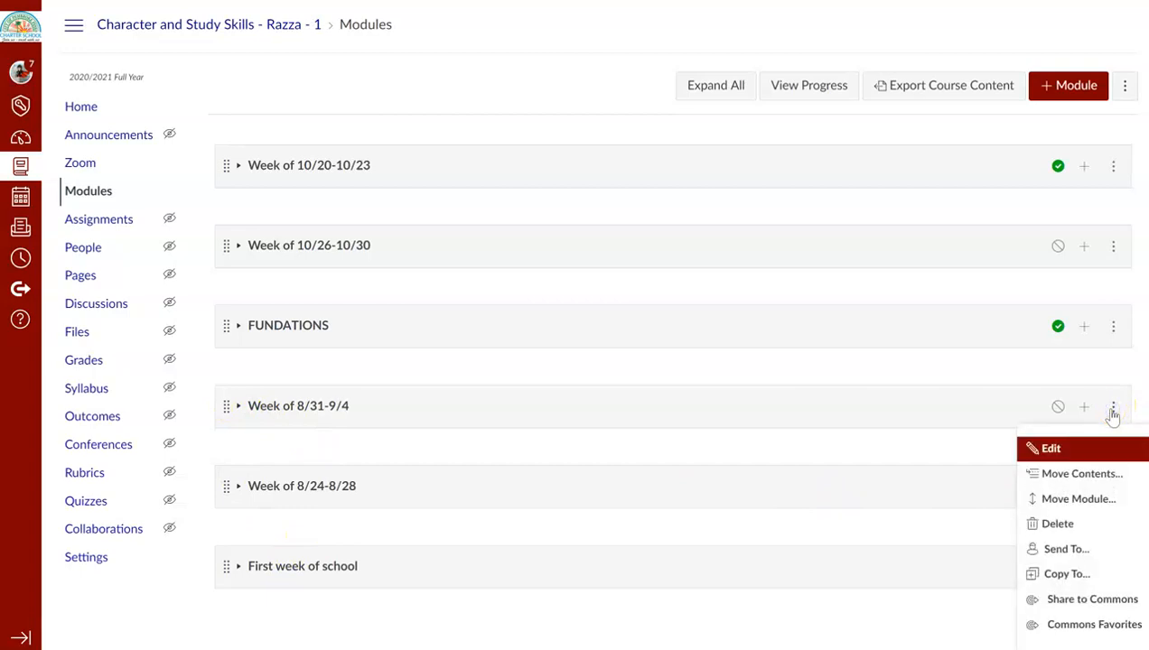
left_click(1070, 581)
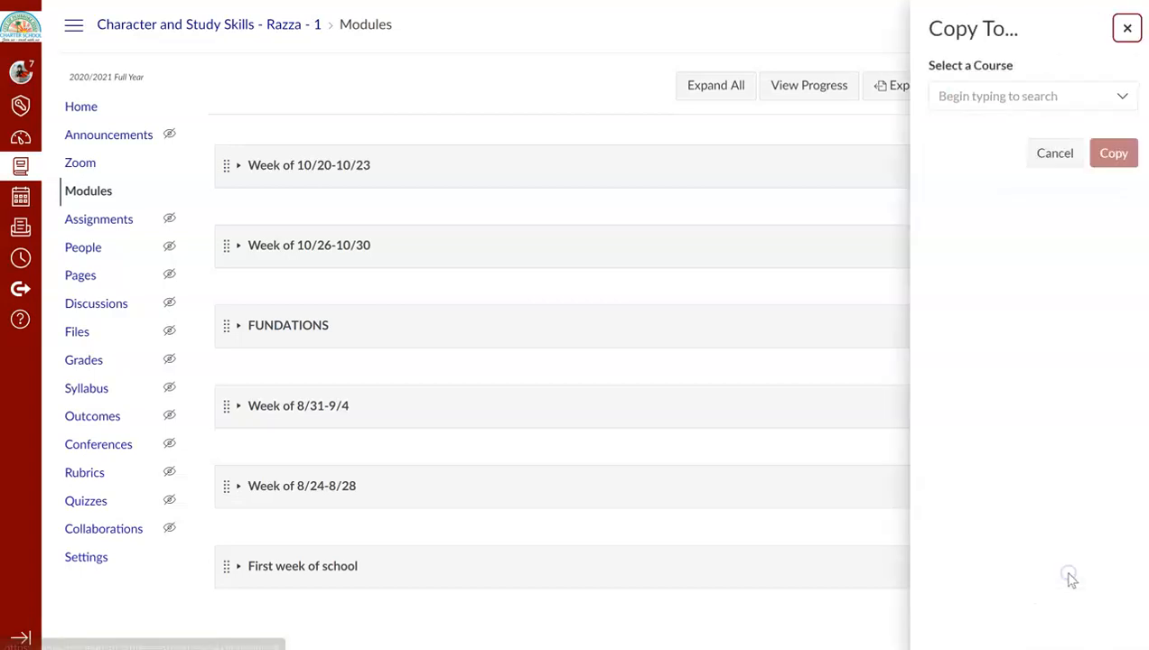
left_click(1037, 101)
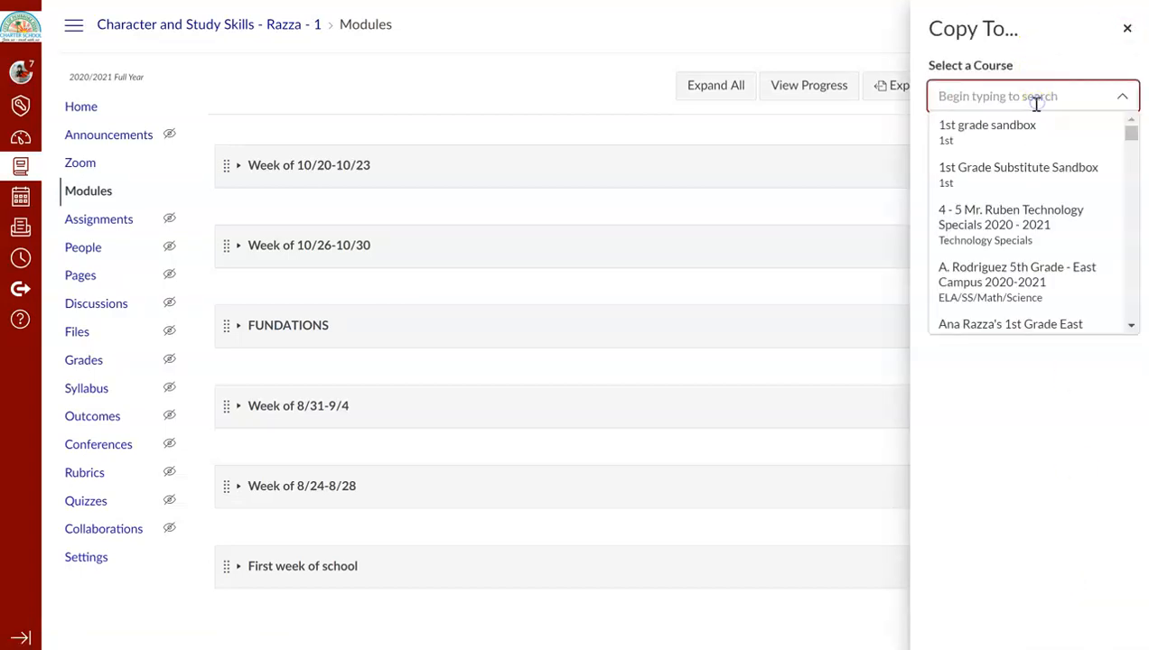
type("razza")
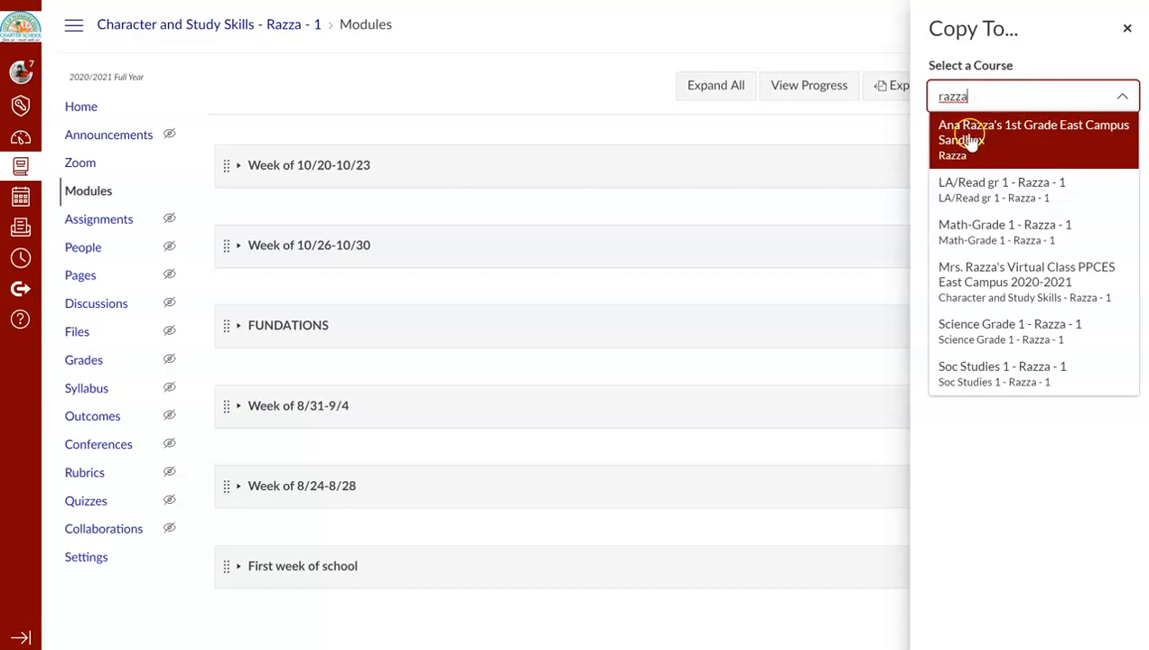
left_click(976, 144)
left_click(1112, 152)
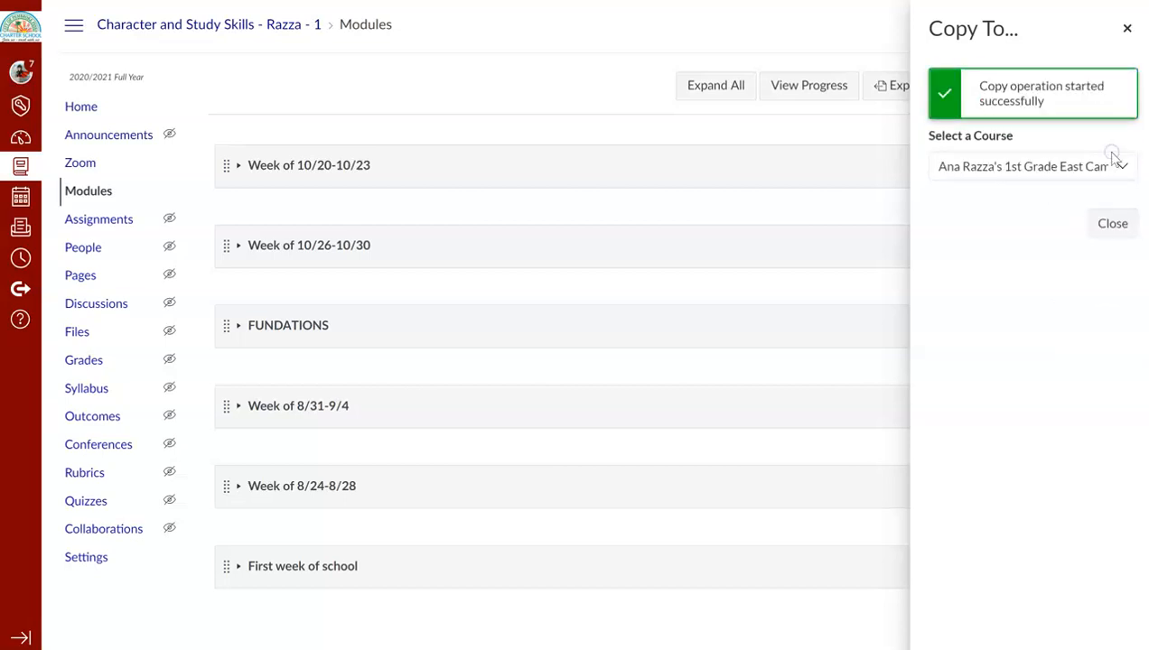
left_click(1118, 230)
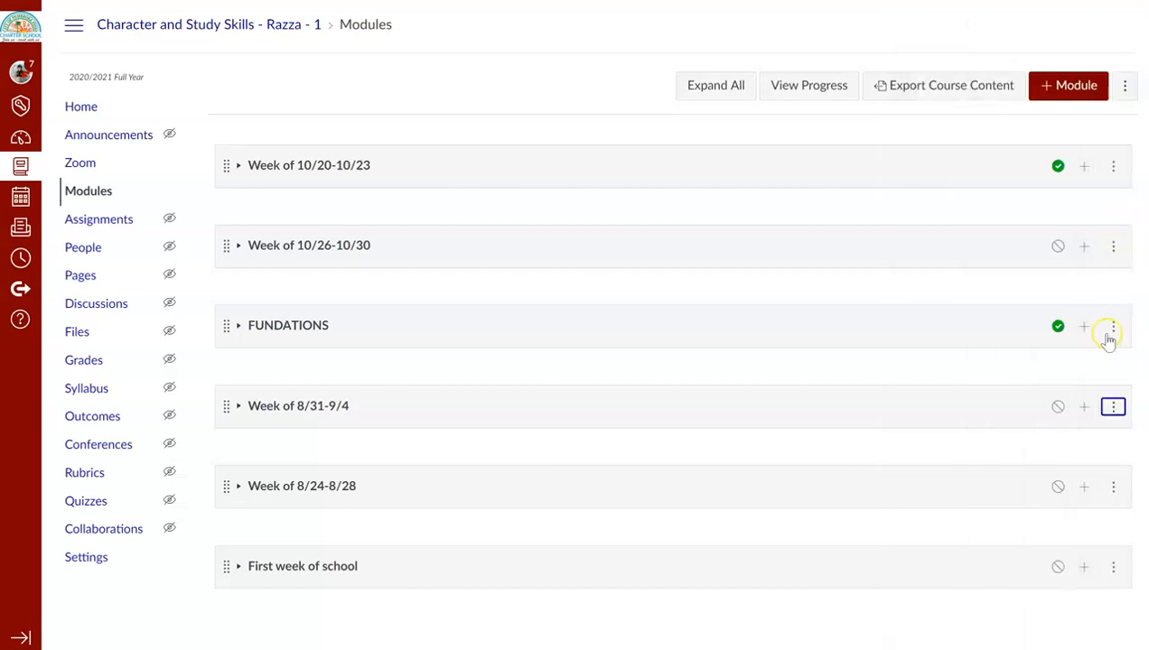
- Copy the Week of 8/24-8/28 module to the 1st Grade East Campus Sandbox course
left_click(1114, 489)
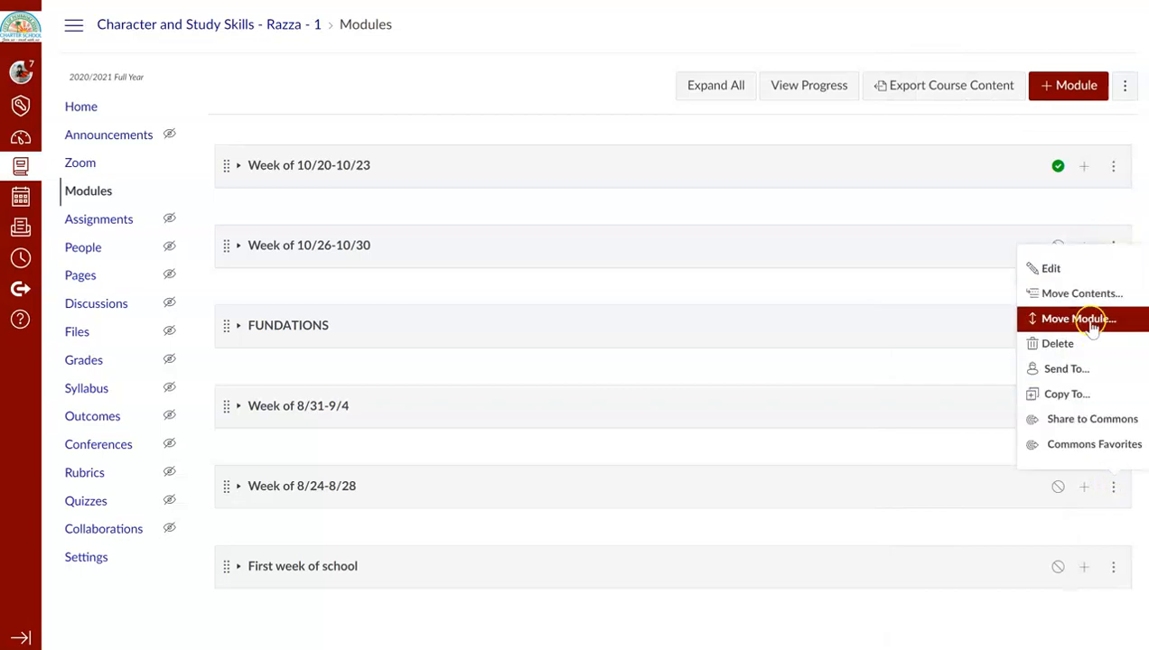
left_click(1070, 395)
left_click(1069, 92)
type("razza")
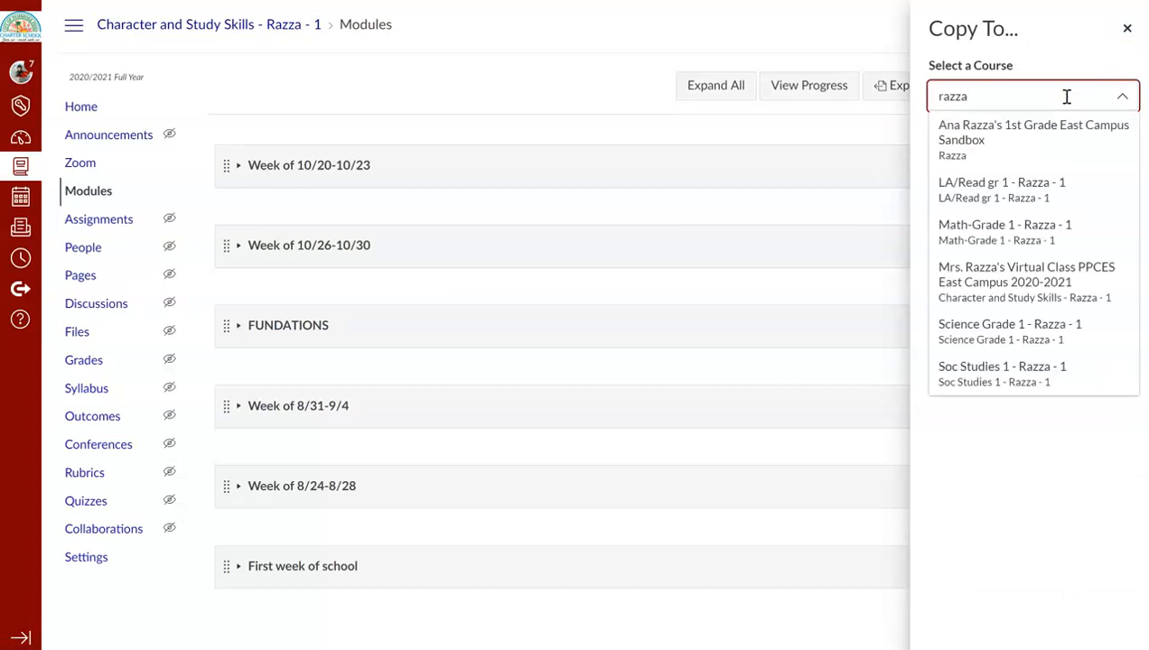
left_click(1013, 144)
left_click(1108, 152)
left_click(1108, 222)
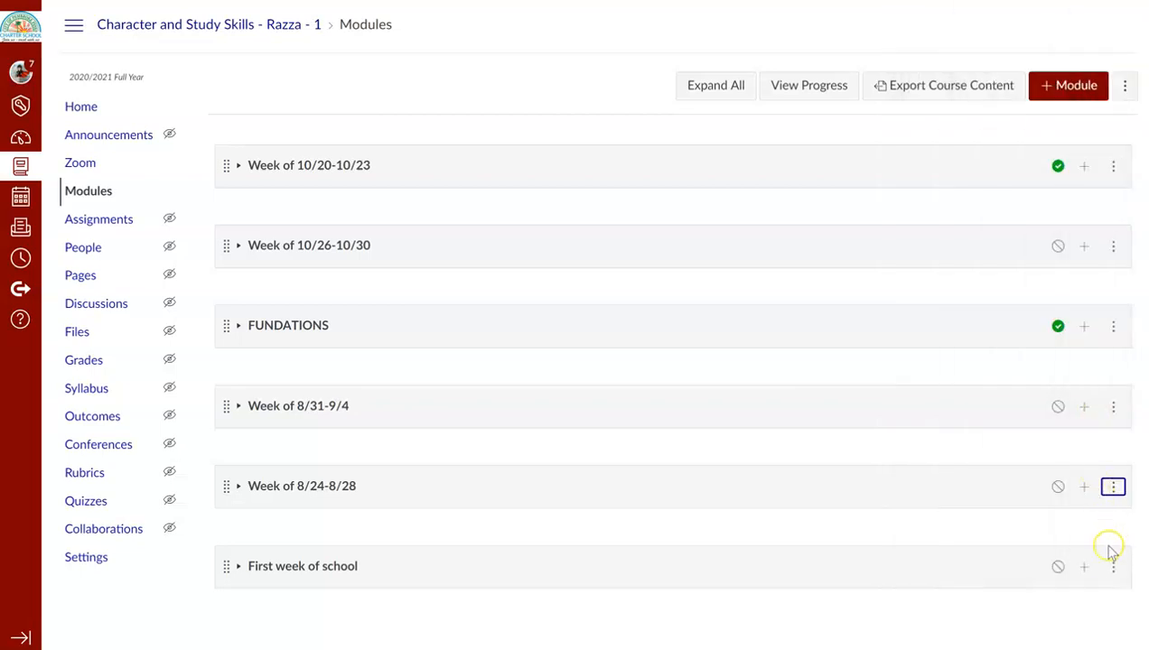
- Copy the First week of school module to the 1st Grade East Campus Sandbox course
left_click(1111, 569)
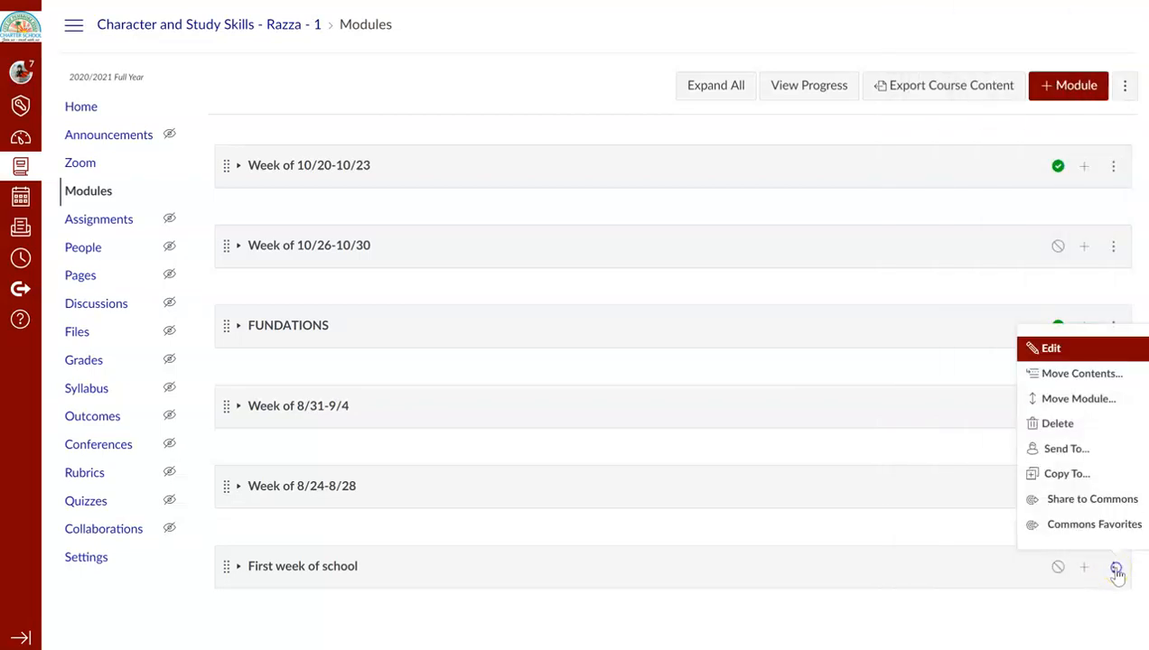
left_click(1103, 477)
left_click(1049, 96)
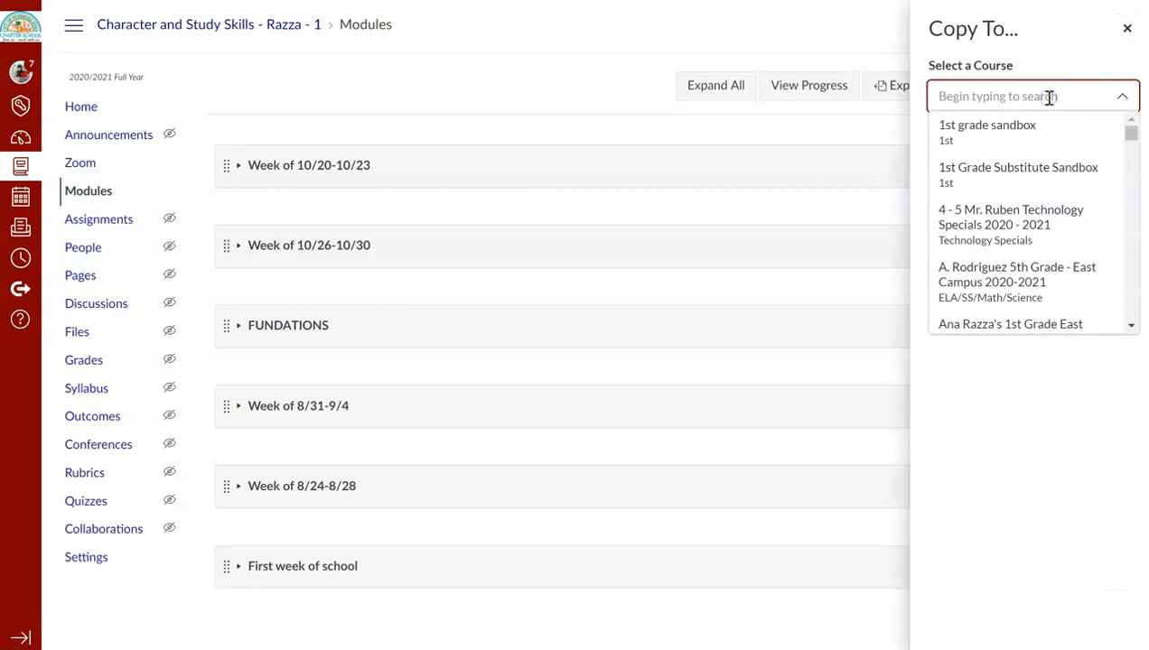
type("razza")
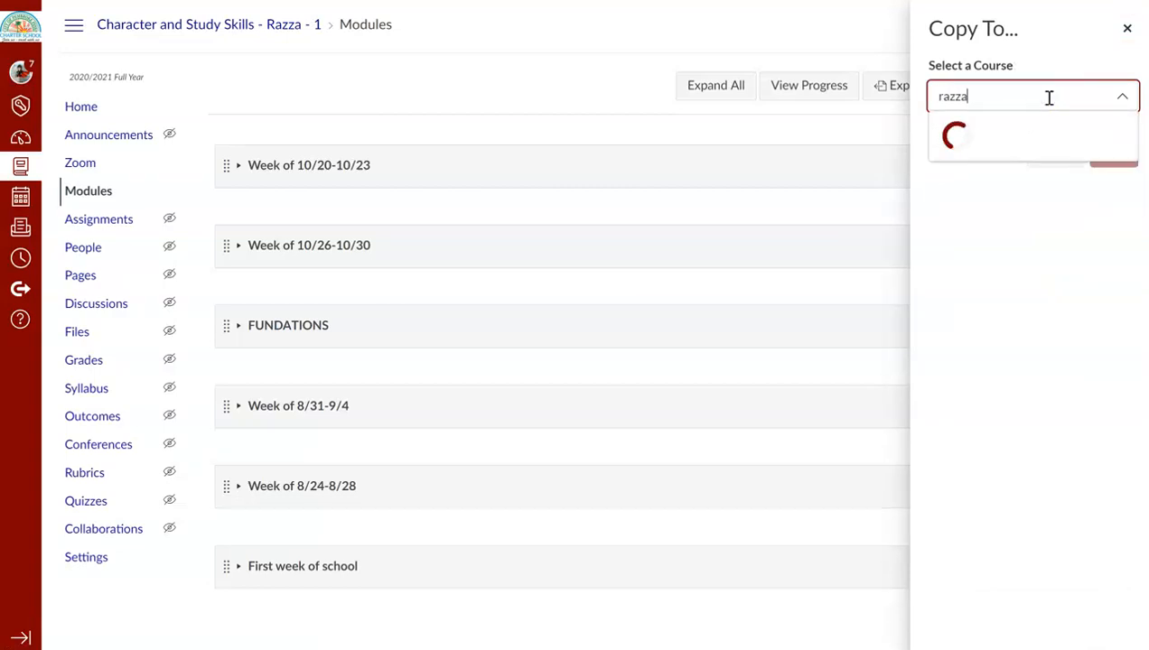
left_click(969, 147)
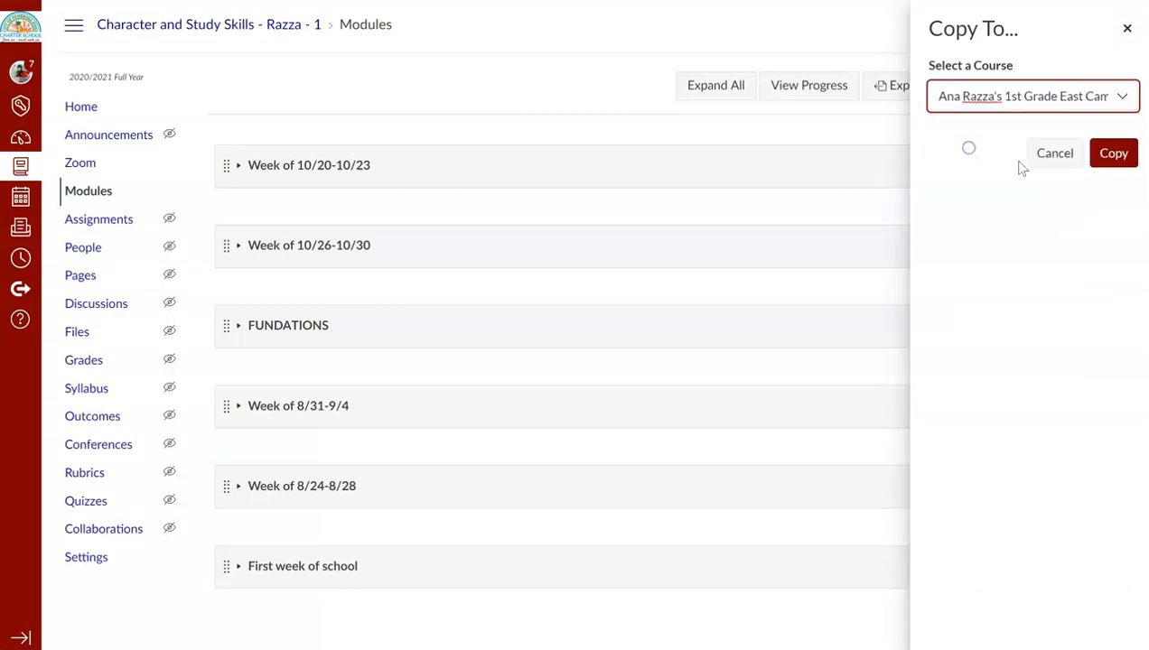
left_click(1129, 167)
left_click(1116, 224)
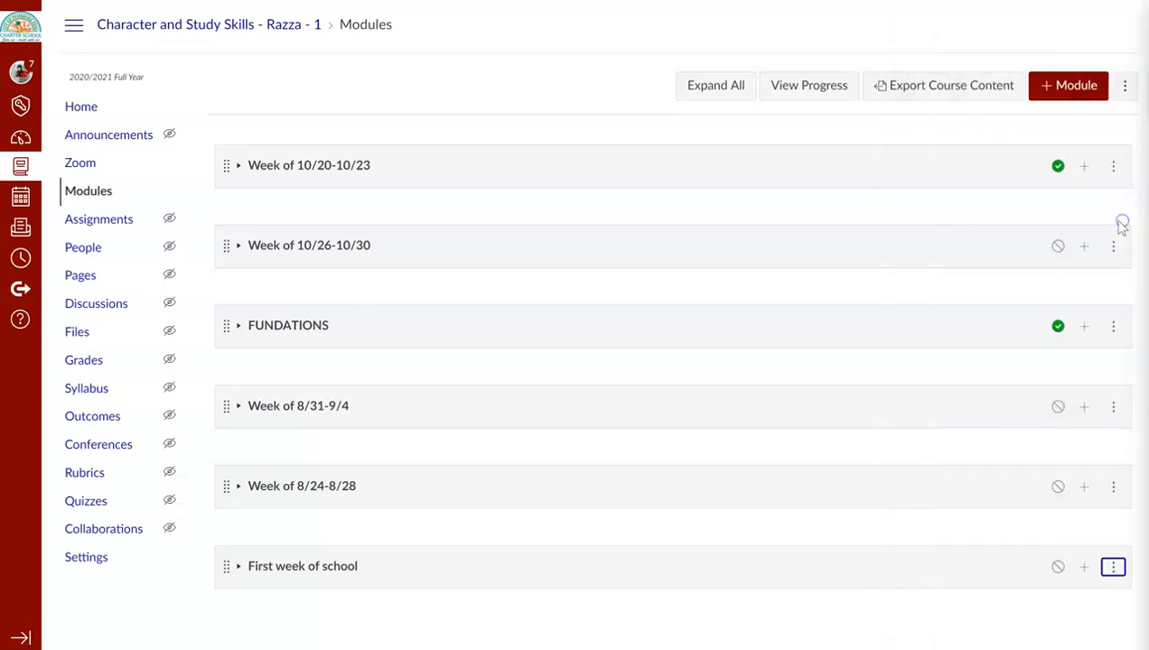
- Switch to the 1st Grade East Campus Sandbox course and open its modules
left_click(20, 166)
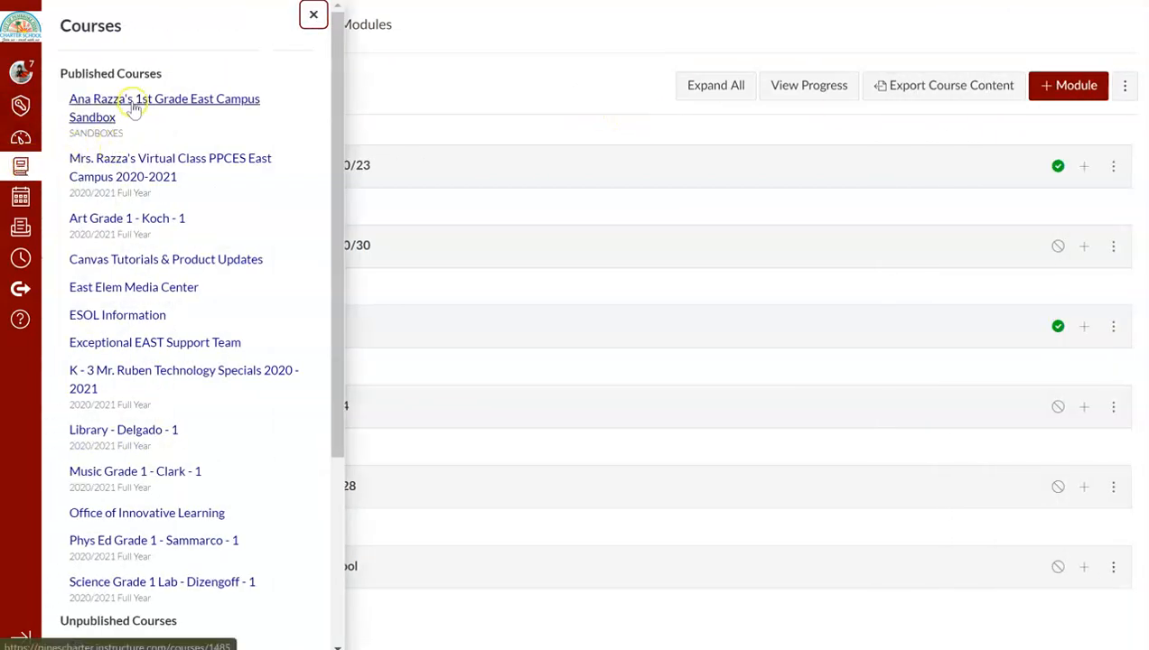
left_click(134, 109)
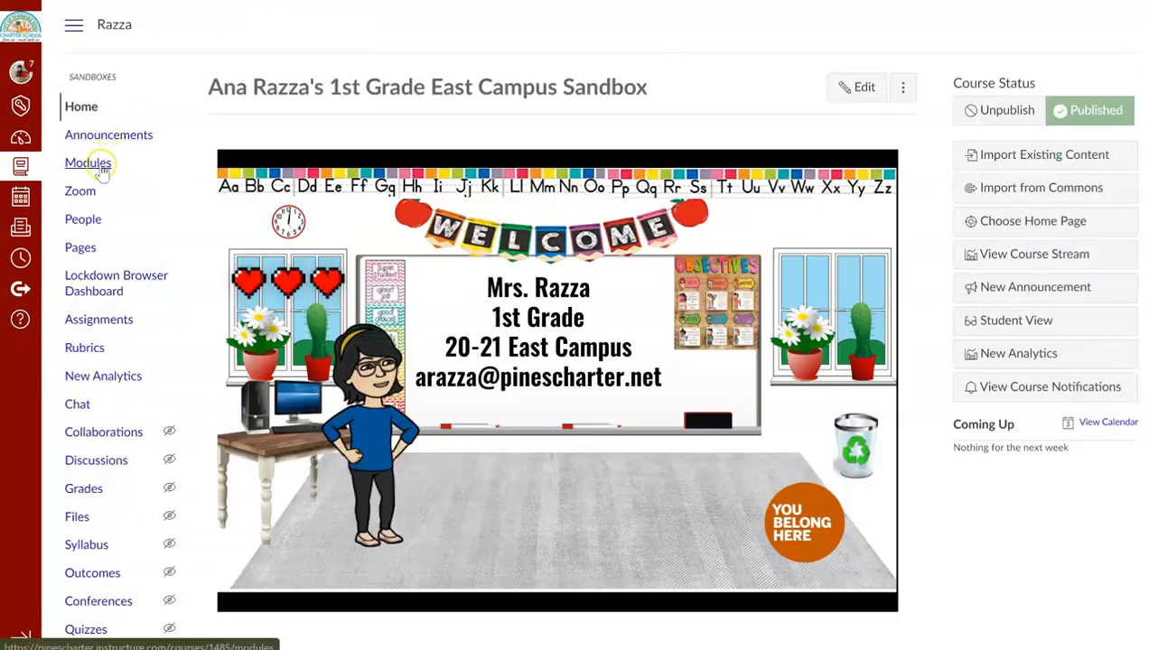
left_click(88, 163)
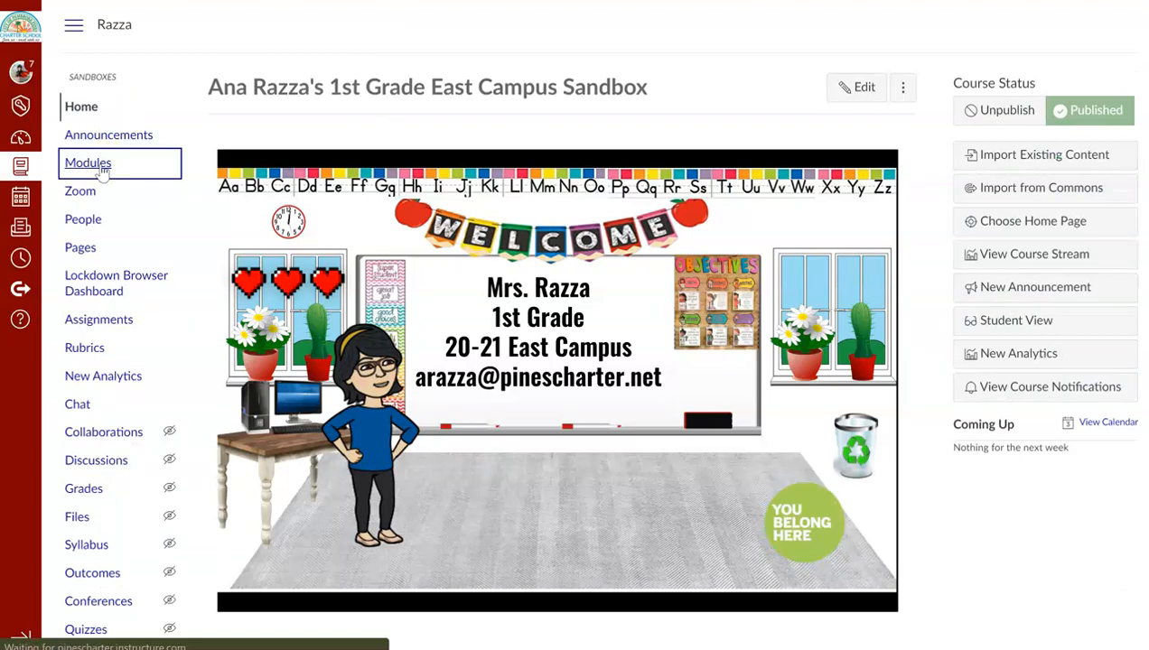
- Open the sandbox course's Modules page and collapse the Quarter 1 module
left_click(85, 159)
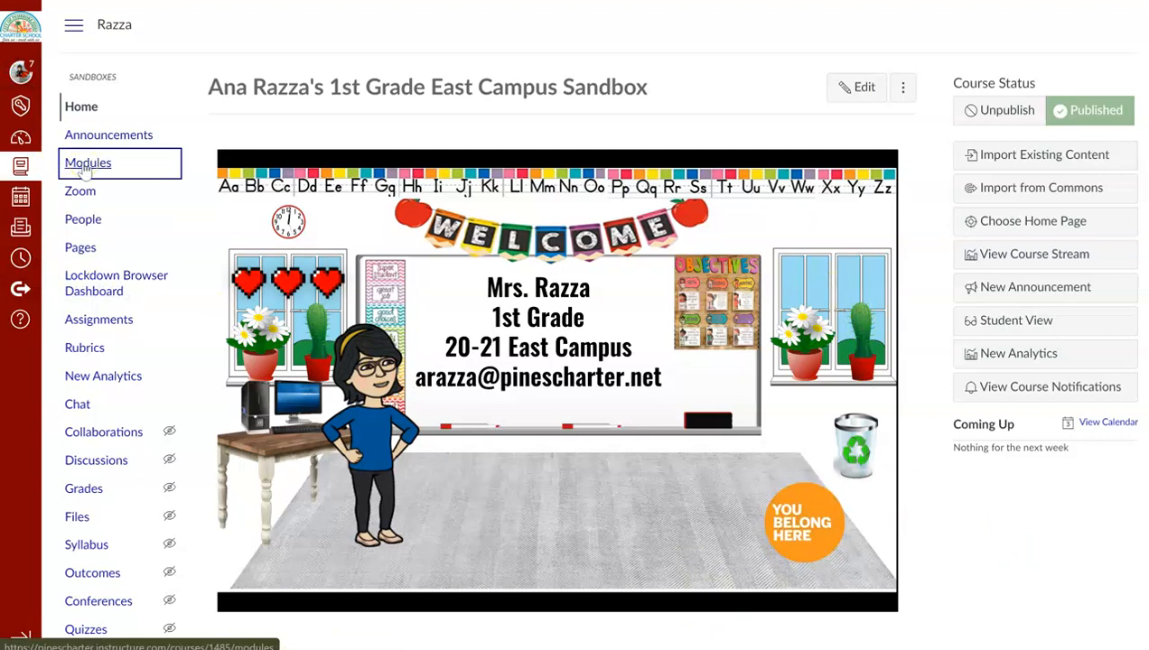
left_click(87, 164)
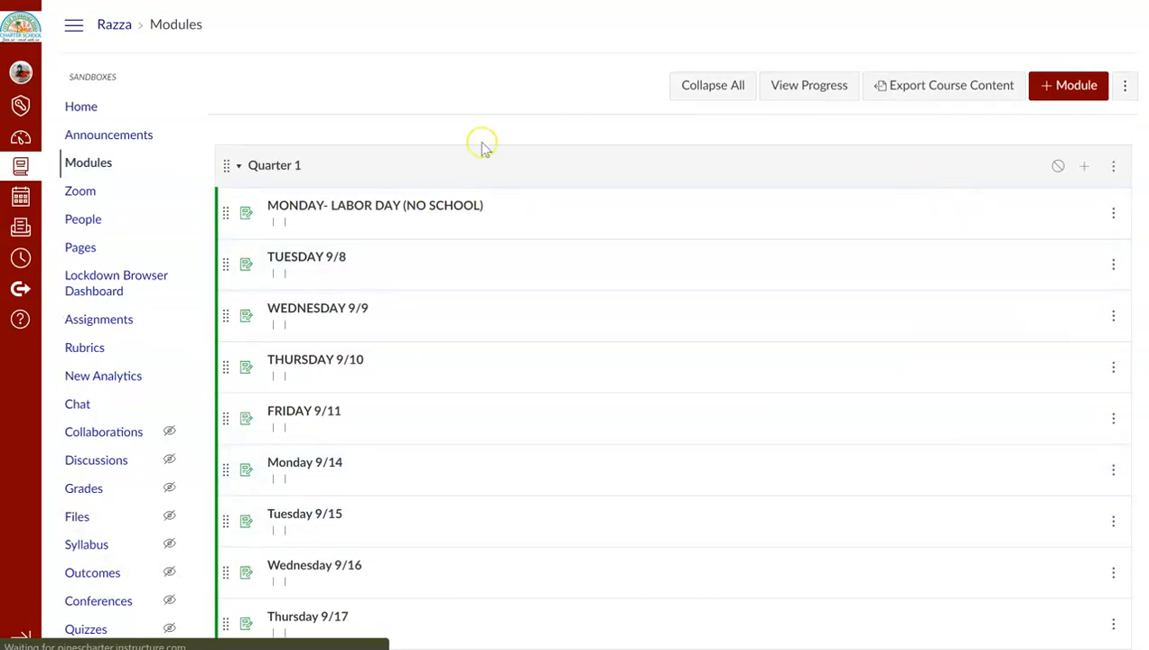
left_click(239, 168)
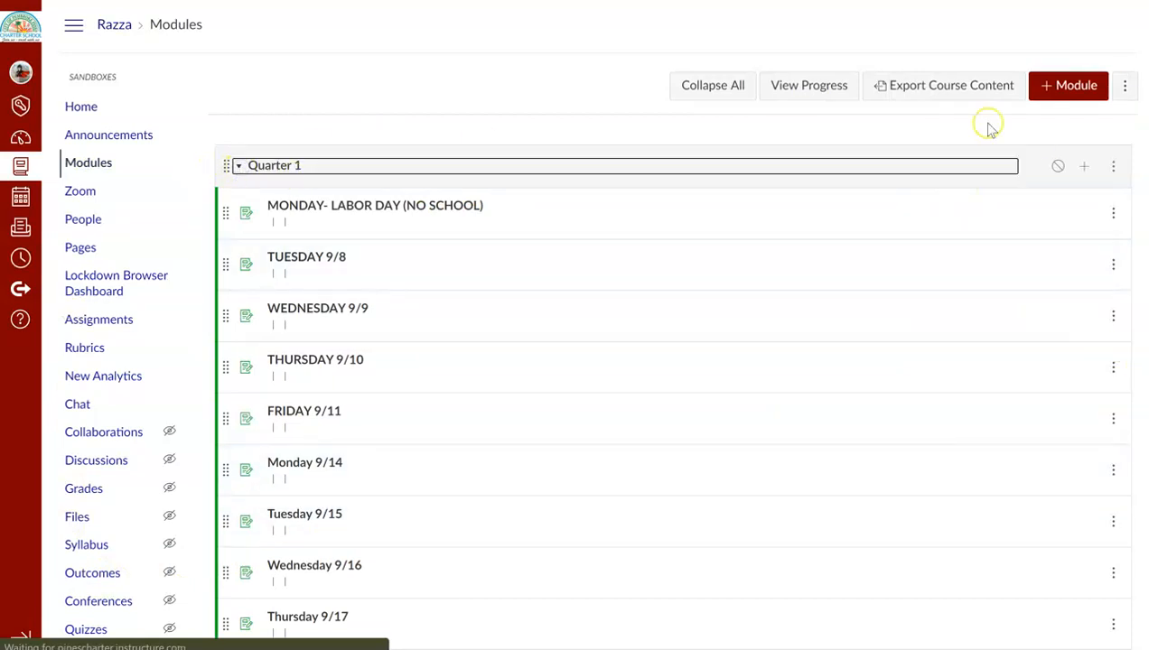
scroll(673, 361, "down", 20)
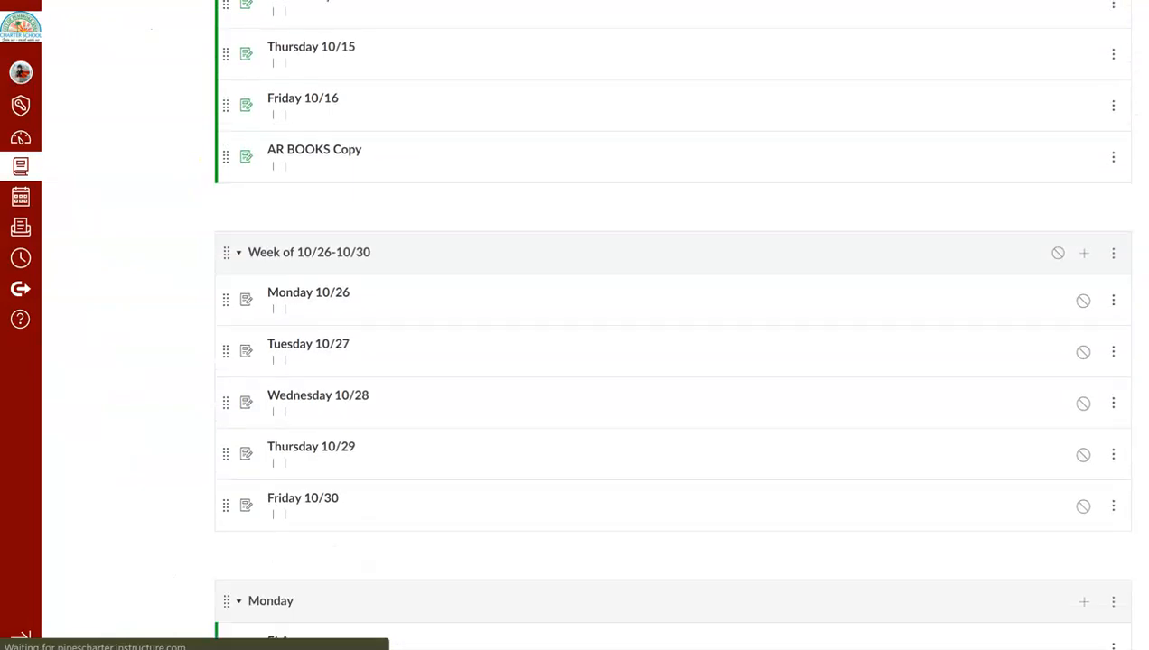
scroll(673, 361, "down", 15)
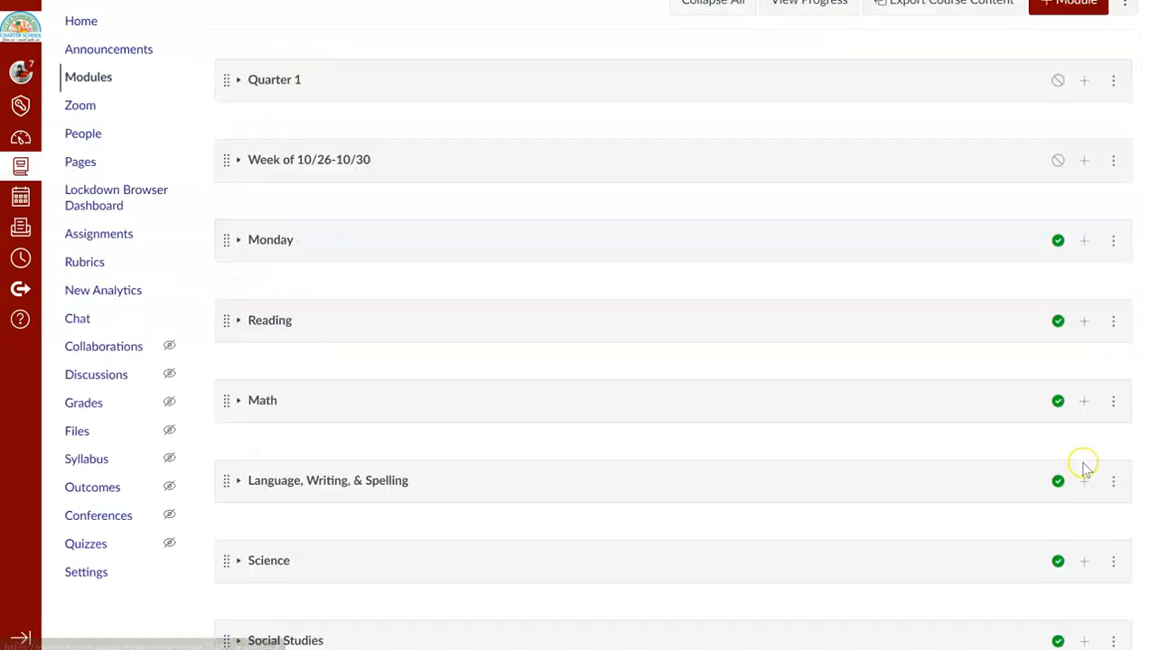
- Collapse the copied Week of 8/31-9/4, Week of 8/24-8/28 and First week of school modules at the end of the module list
scroll(673, 361, "down", 20)
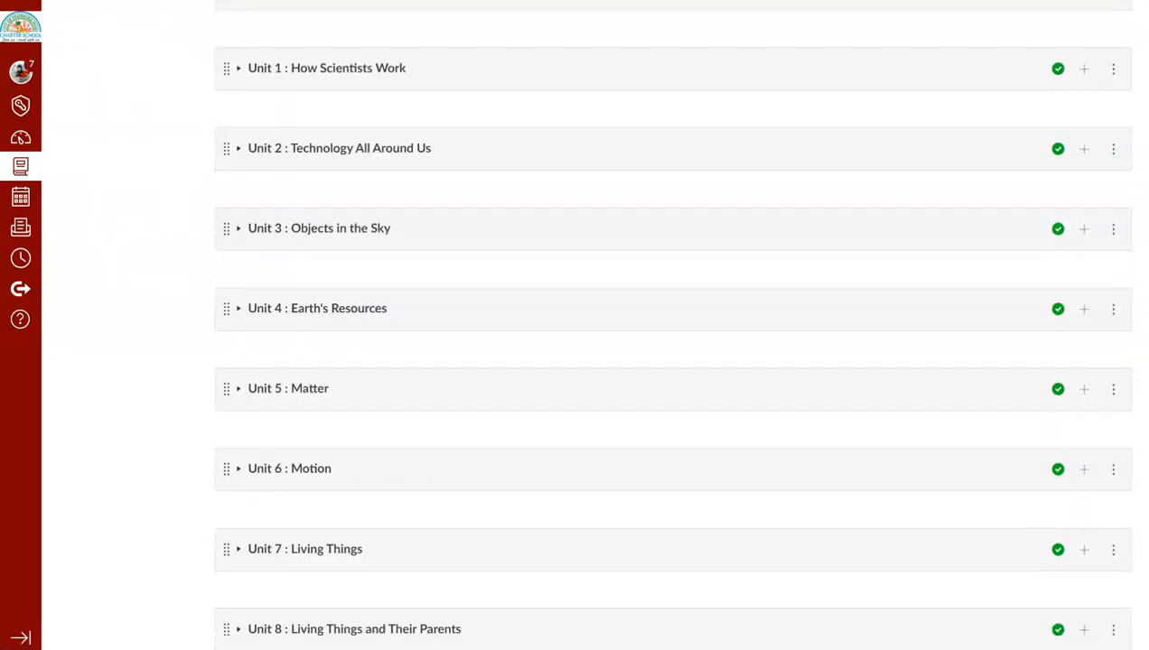
scroll(673, 361, "down", 9)
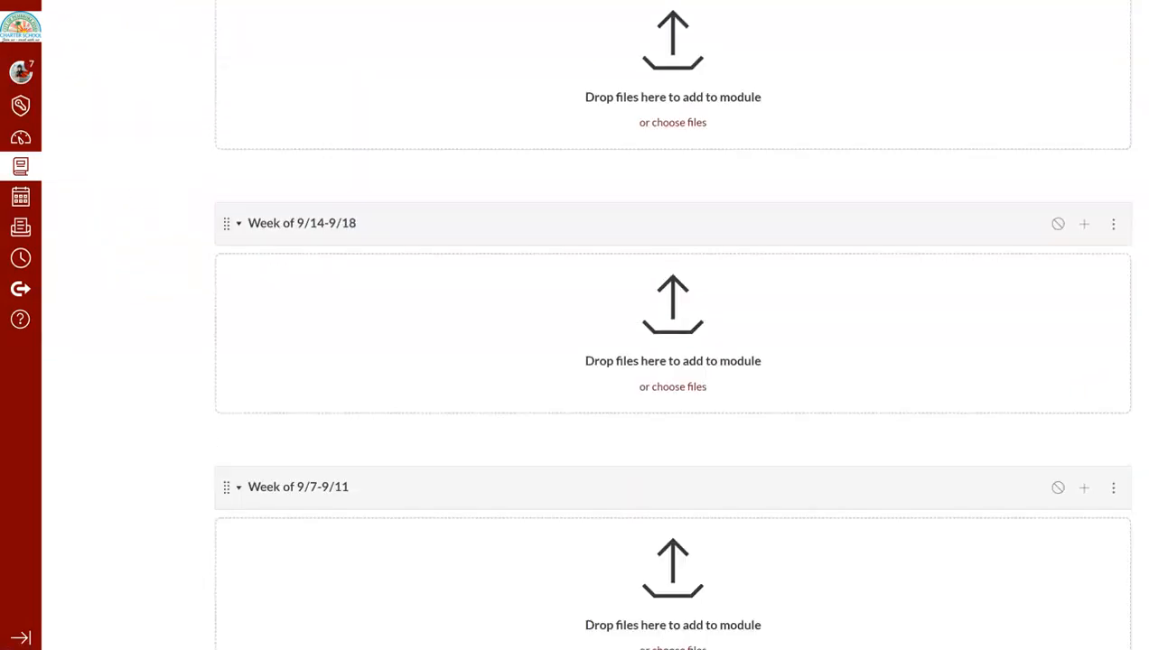
scroll(672, 361, "up", 1)
scroll(672, 362, "down", 3)
scroll(673, 361, "up", 1)
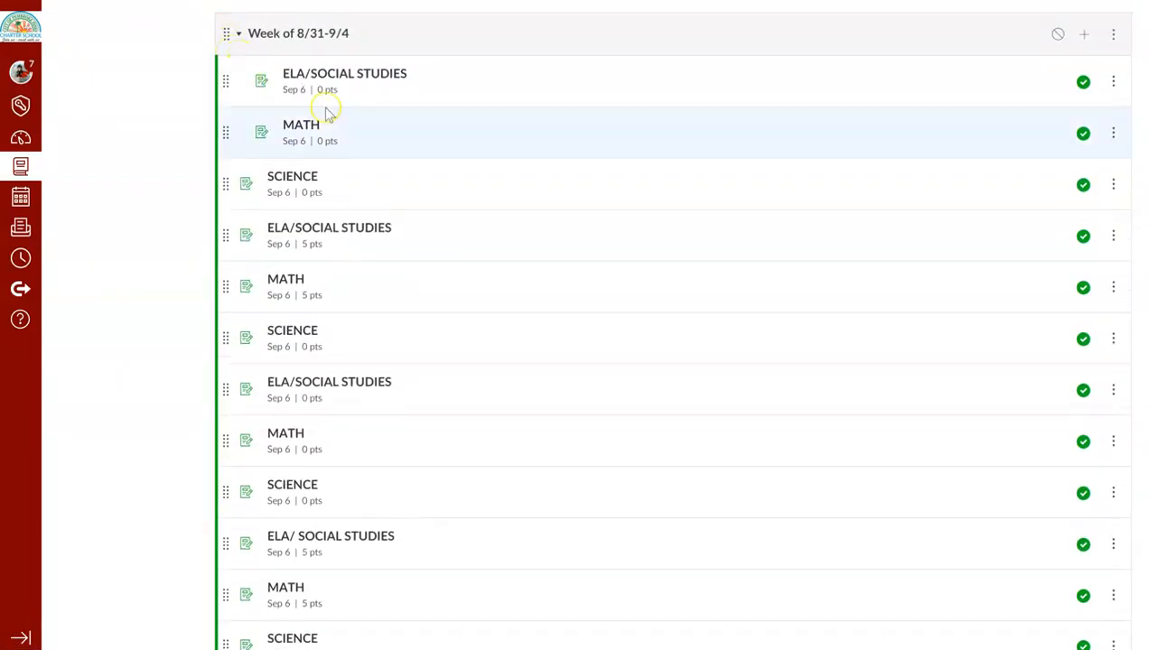
left_click(239, 34)
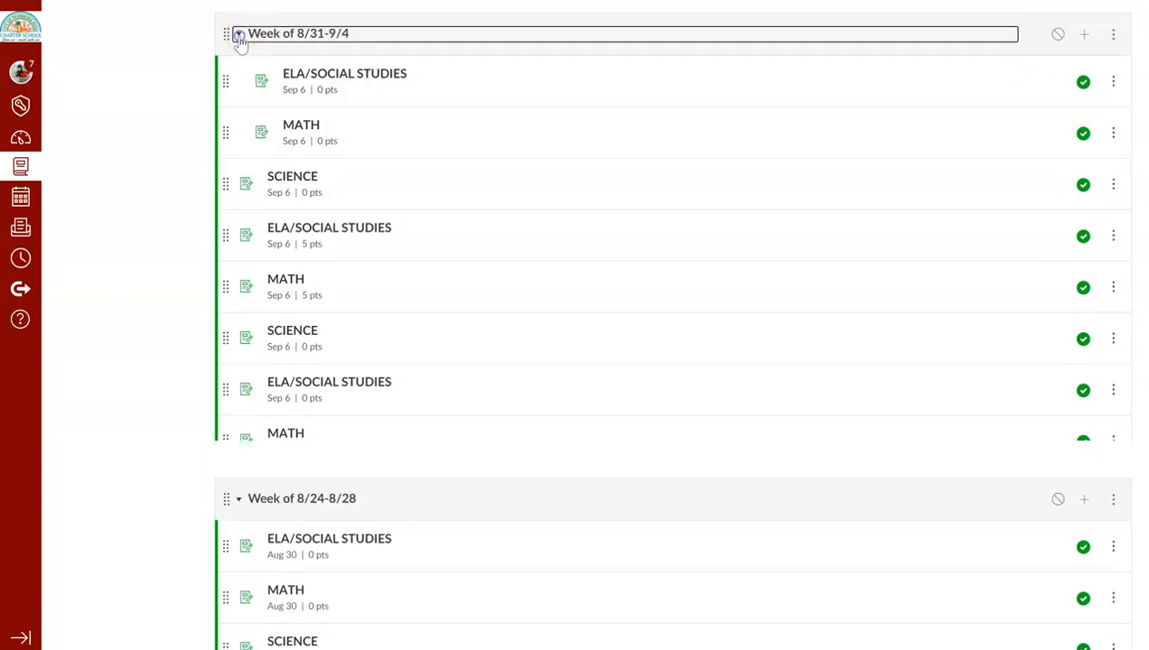
left_click(241, 118)
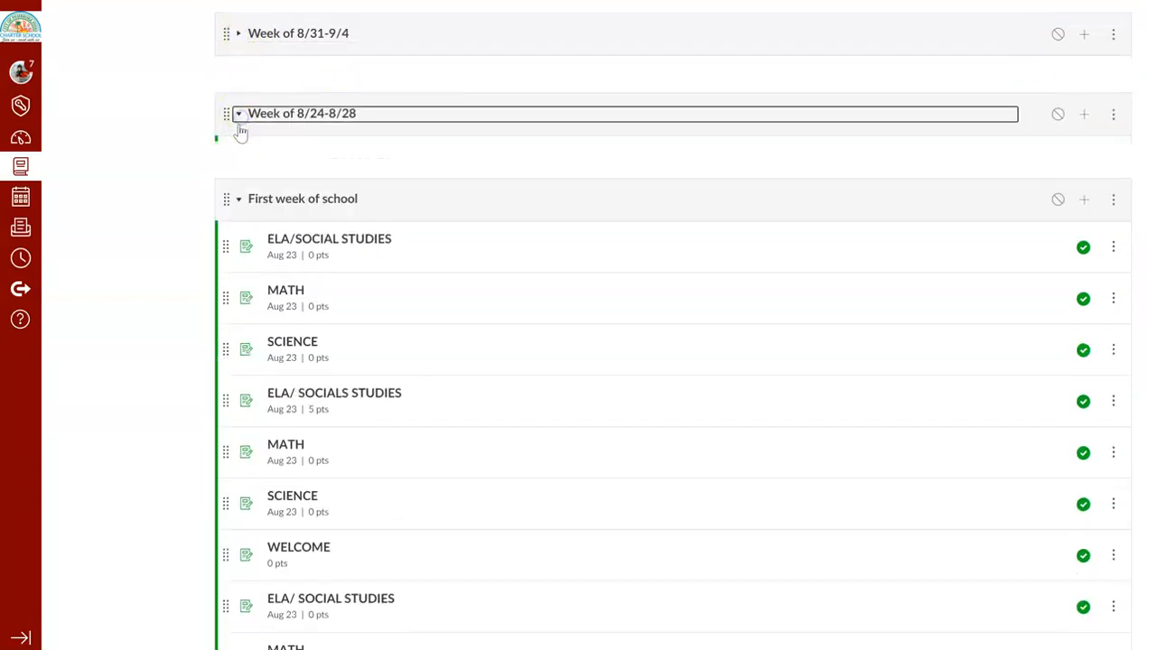
left_click(238, 195)
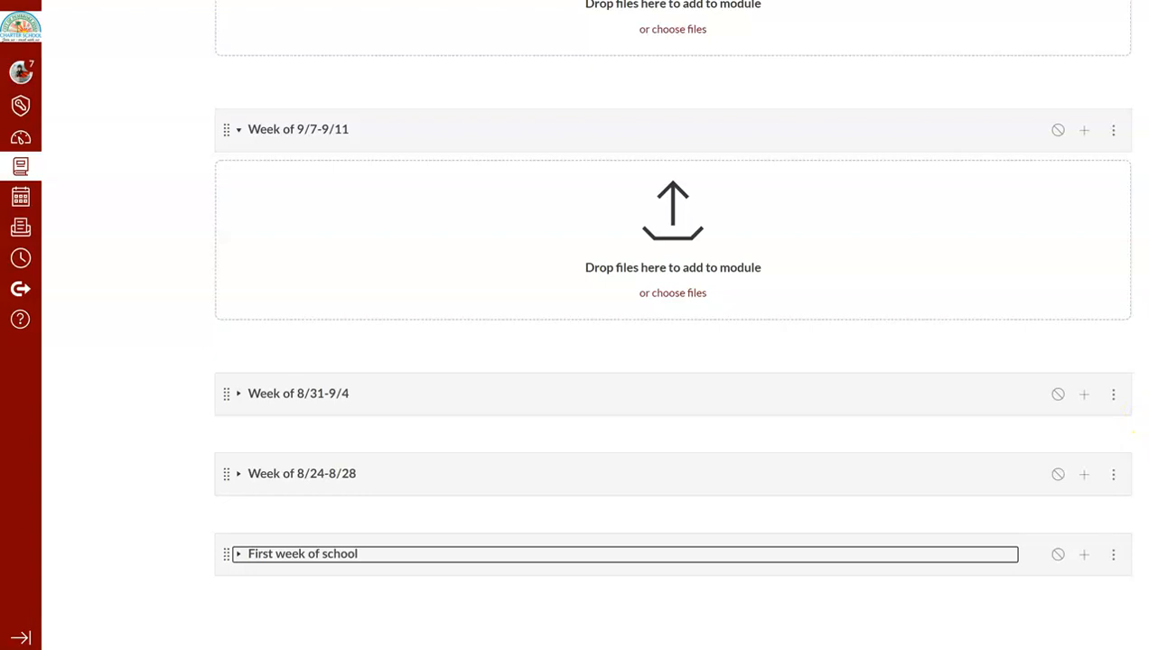
- Move the contents of the Week of 8/31-9/4 module into Quarter 1, placed at the top, and expand the source module to check it
left_click(1115, 398)
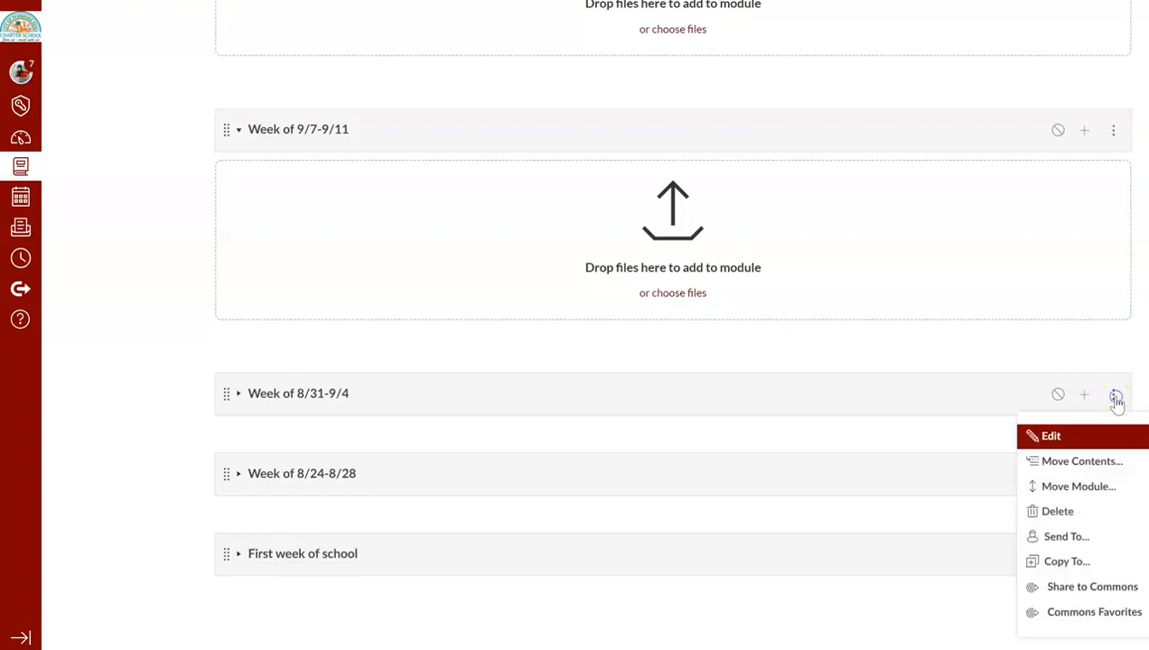
left_click(1089, 463)
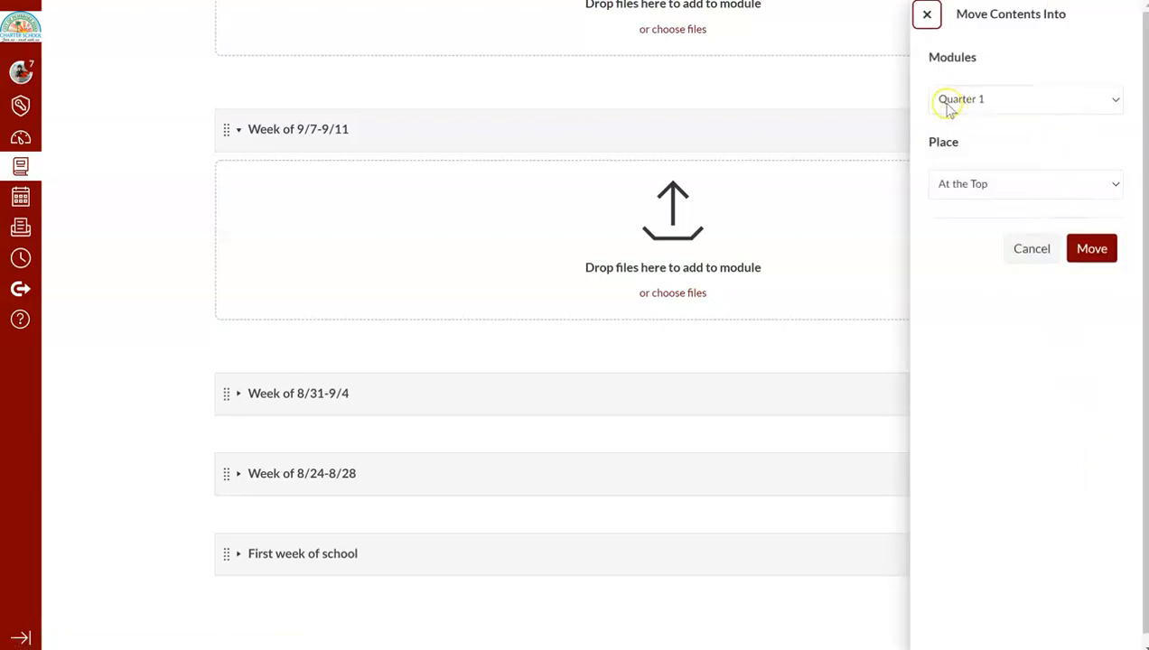
left_click(986, 104)
left_click(978, 102)
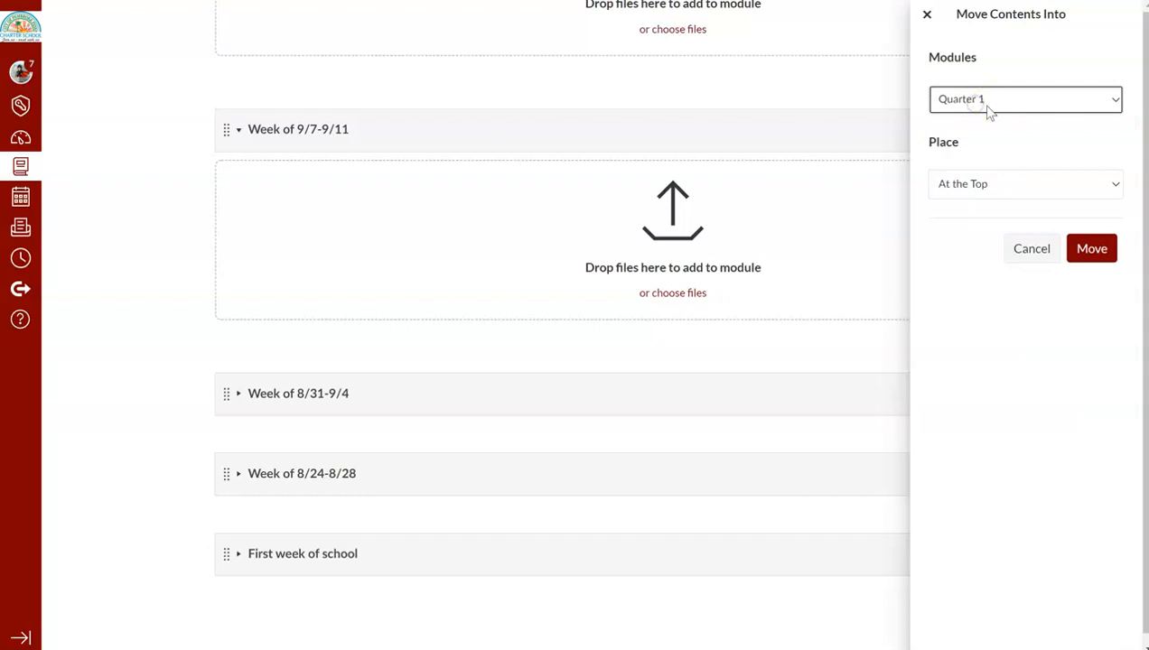
left_click(1100, 254)
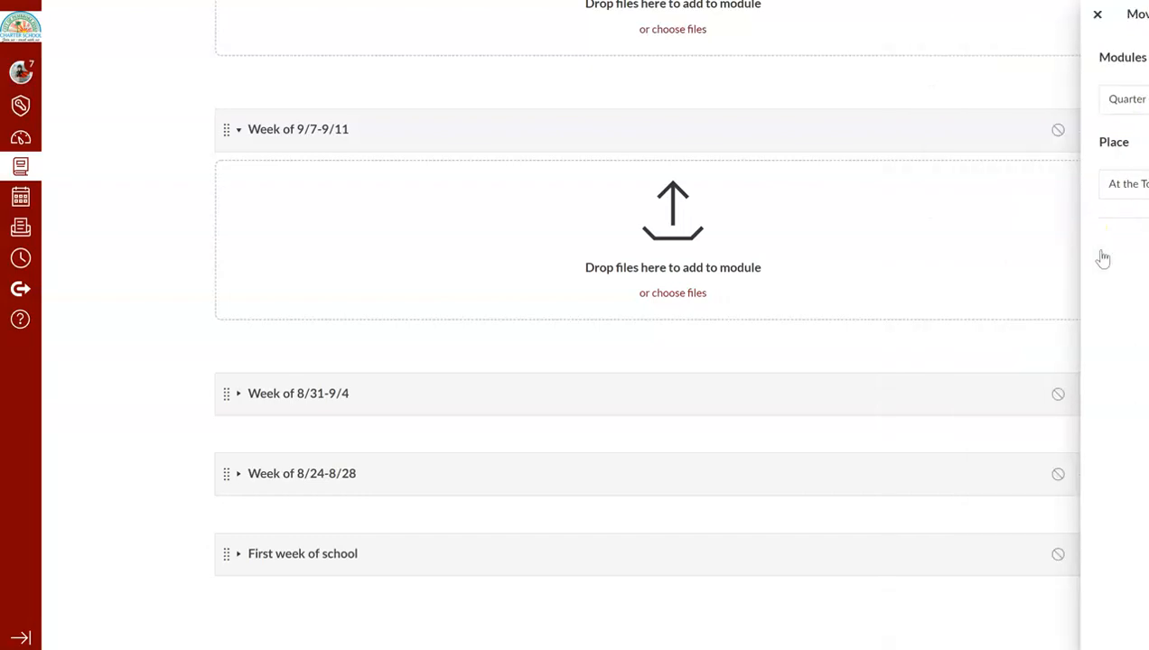
left_click(238, 394)
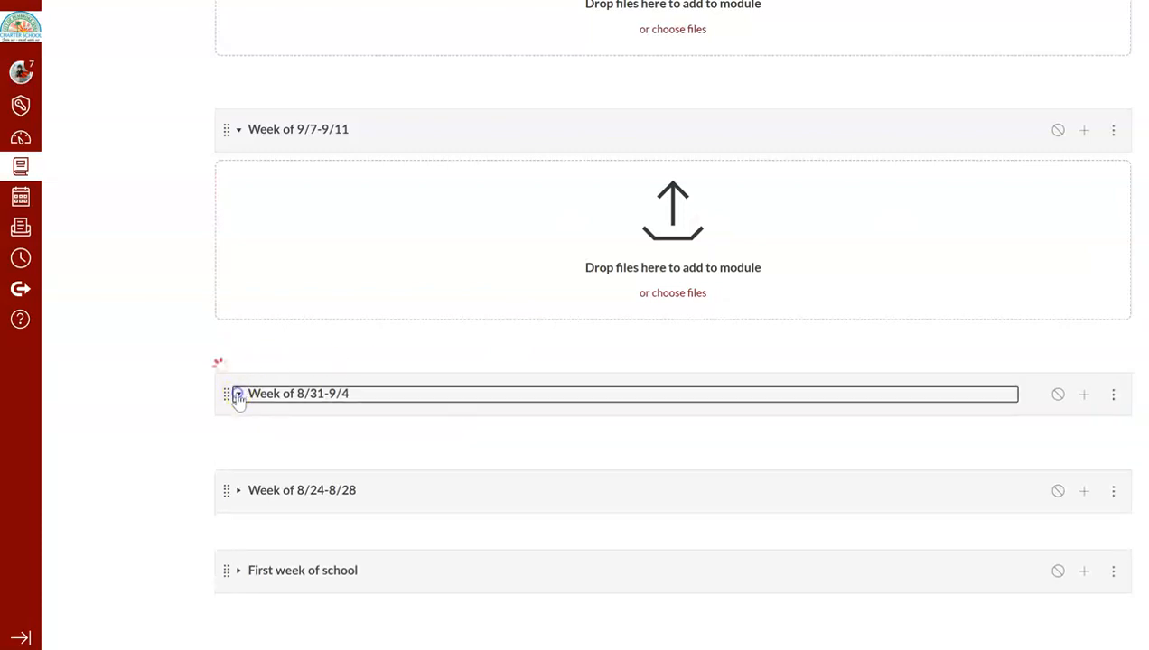
- Move the contents of the Week of 8/24-8/28 module into Quarter 1, placed at the top
left_click(1112, 493)
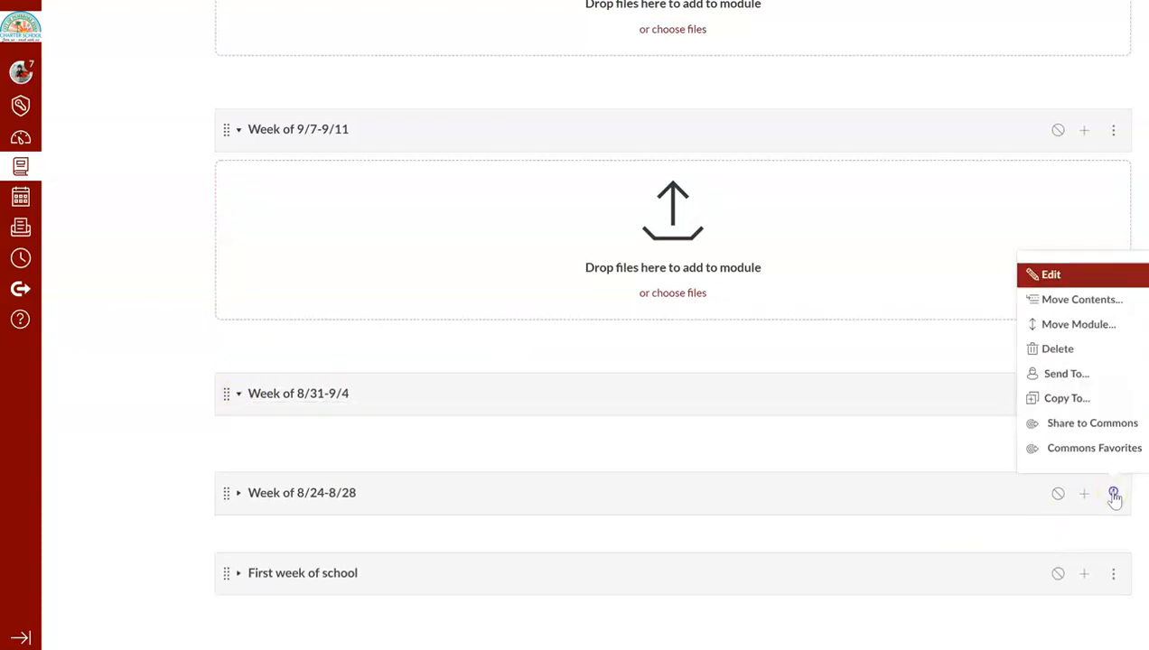
left_click(1096, 307)
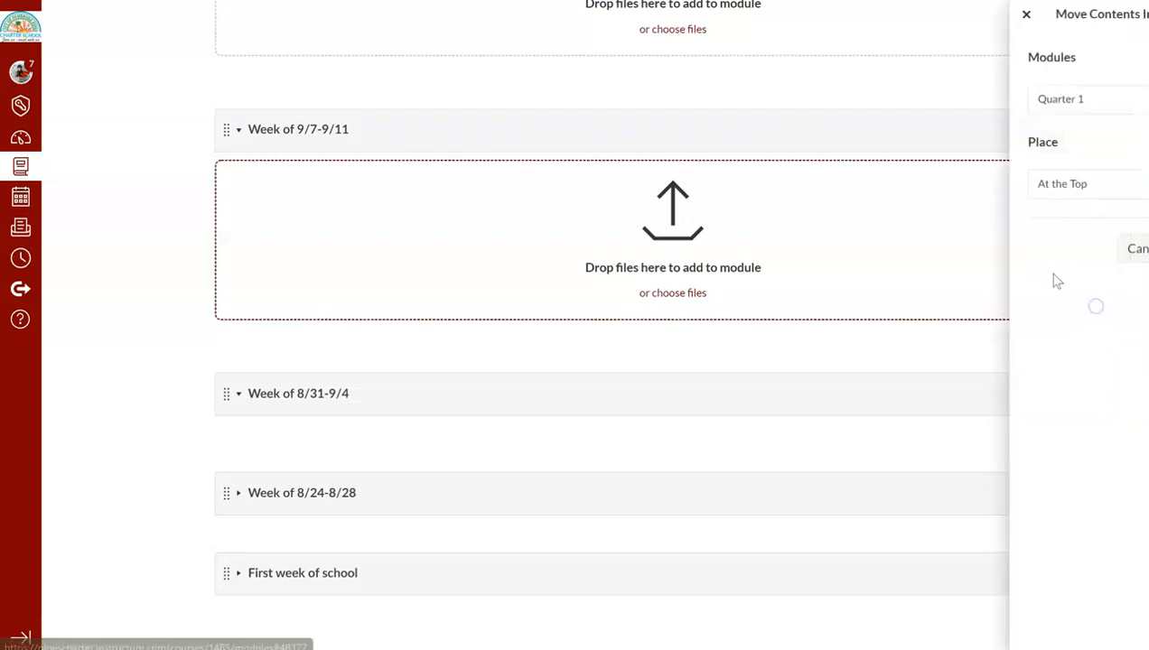
left_click(1107, 254)
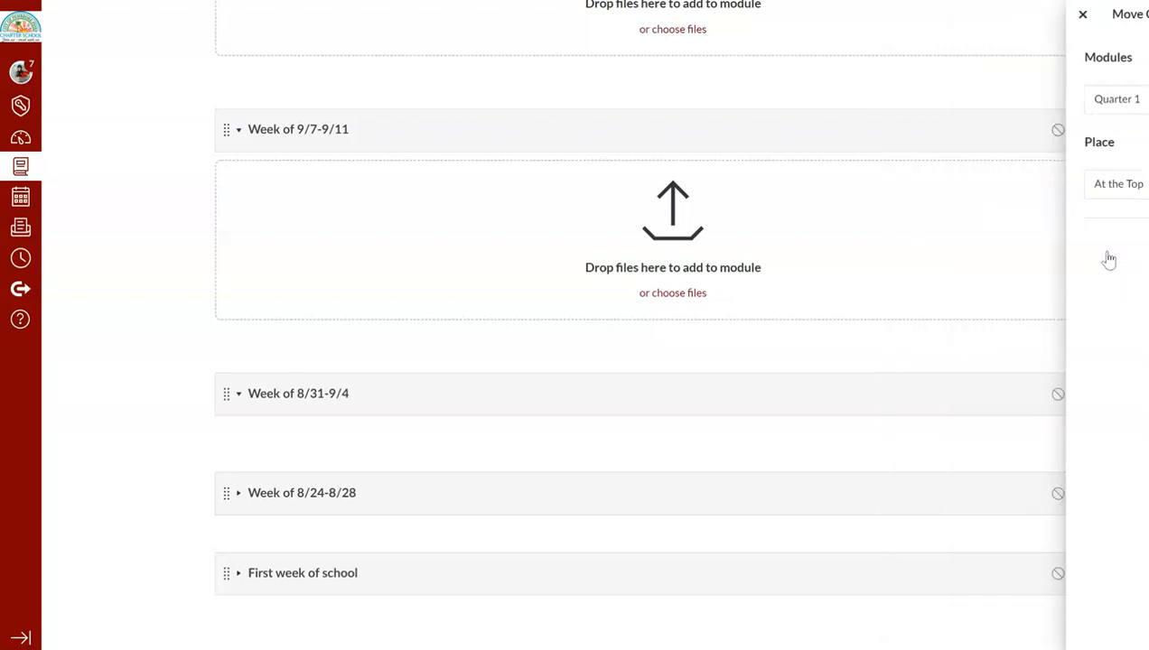
- Move the First week of school module's contents to the top of Quarter 1 and expand it and Week of 8/24-8/28 to check them
left_click(1112, 576)
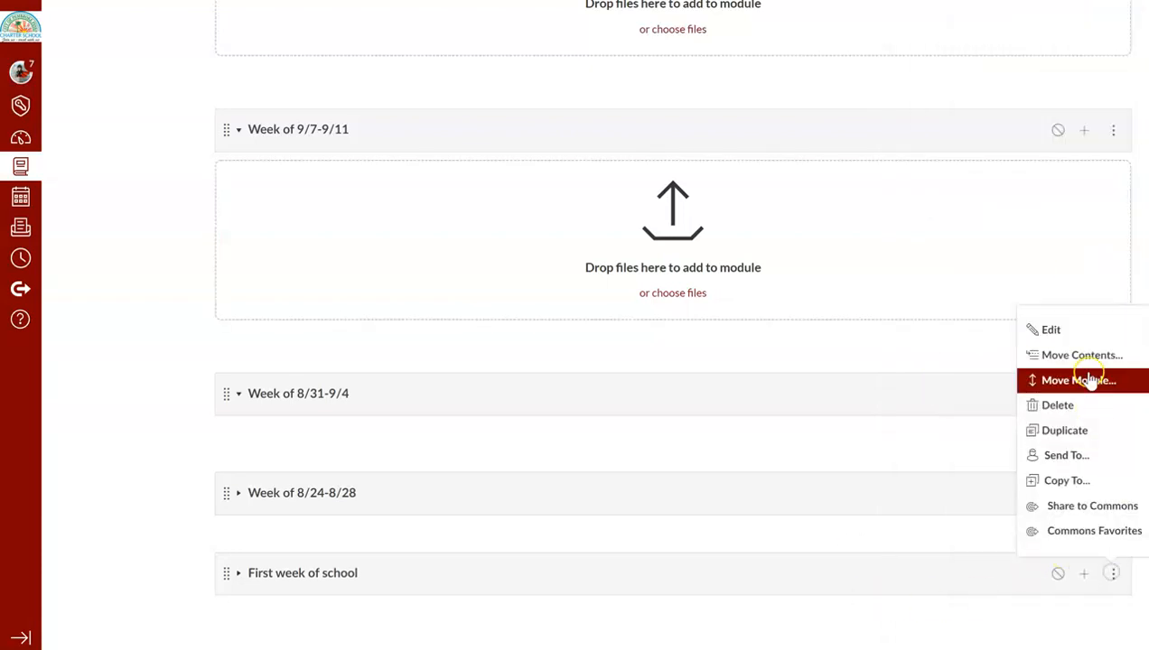
left_click(1090, 357)
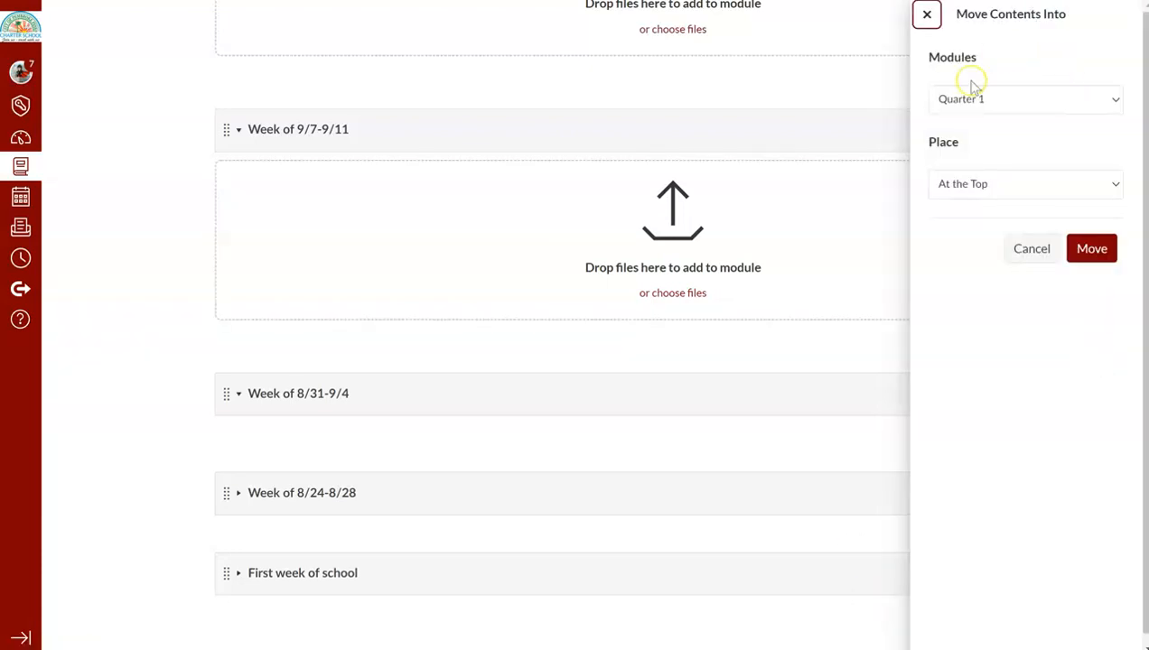
left_click(1095, 253)
left_click(1099, 255)
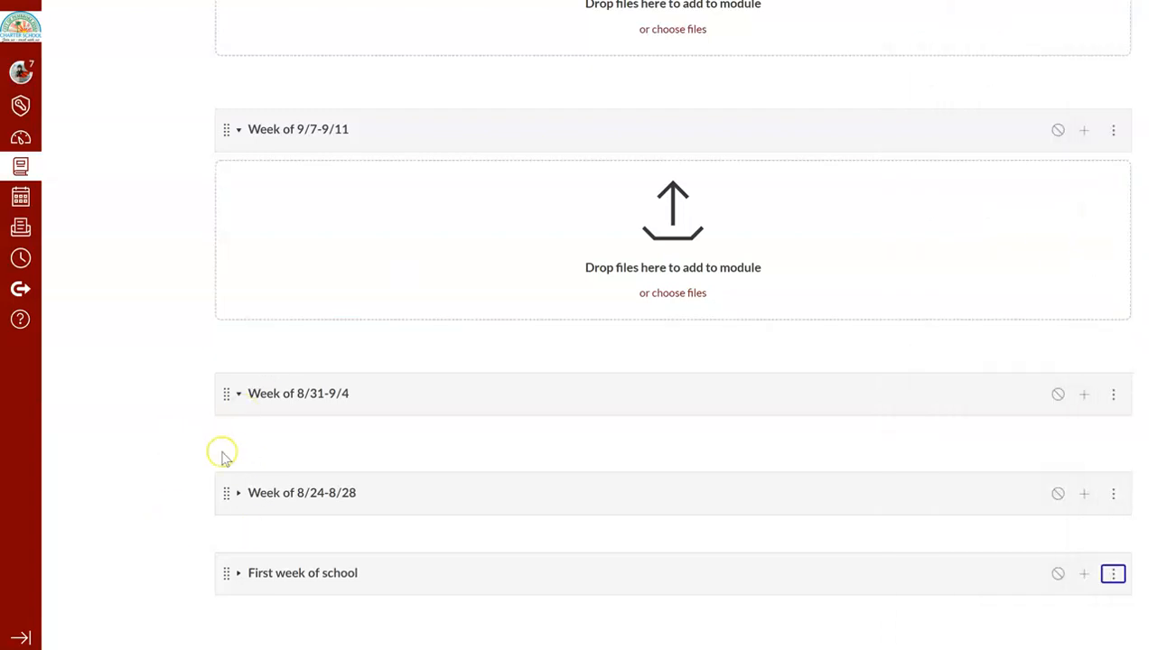
left_click(240, 497)
left_click(240, 595)
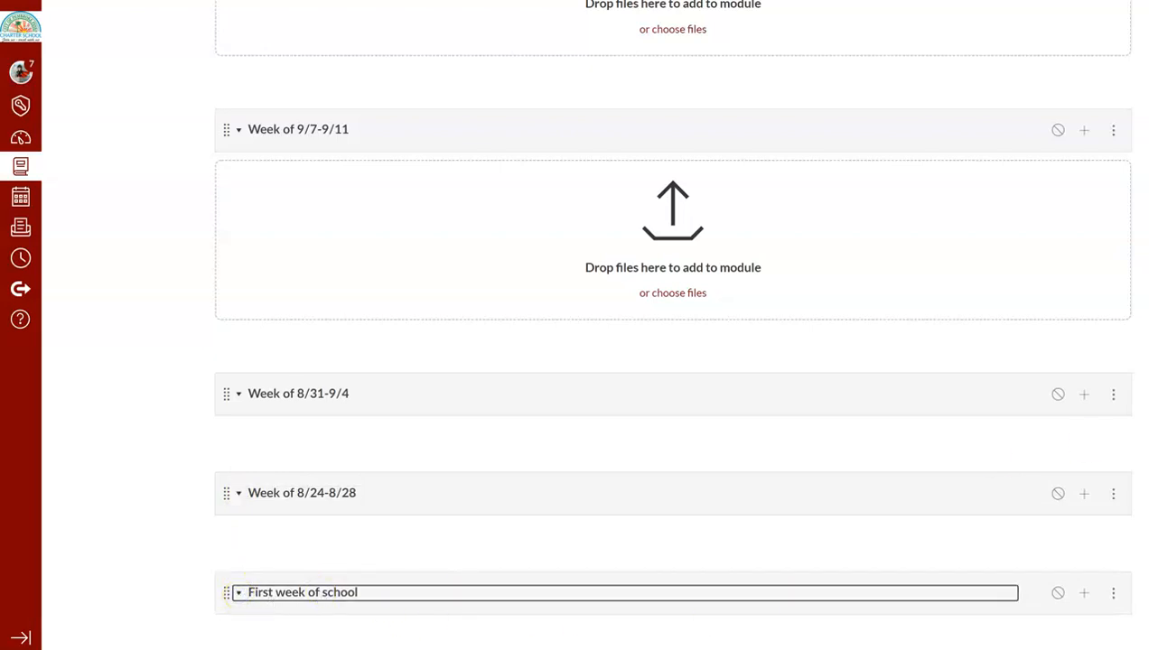
- Expand the Quarter 1 module, review the order and dates of all its combined weekly assignments, and collapse it again
scroll(673, 325, "up", 20)
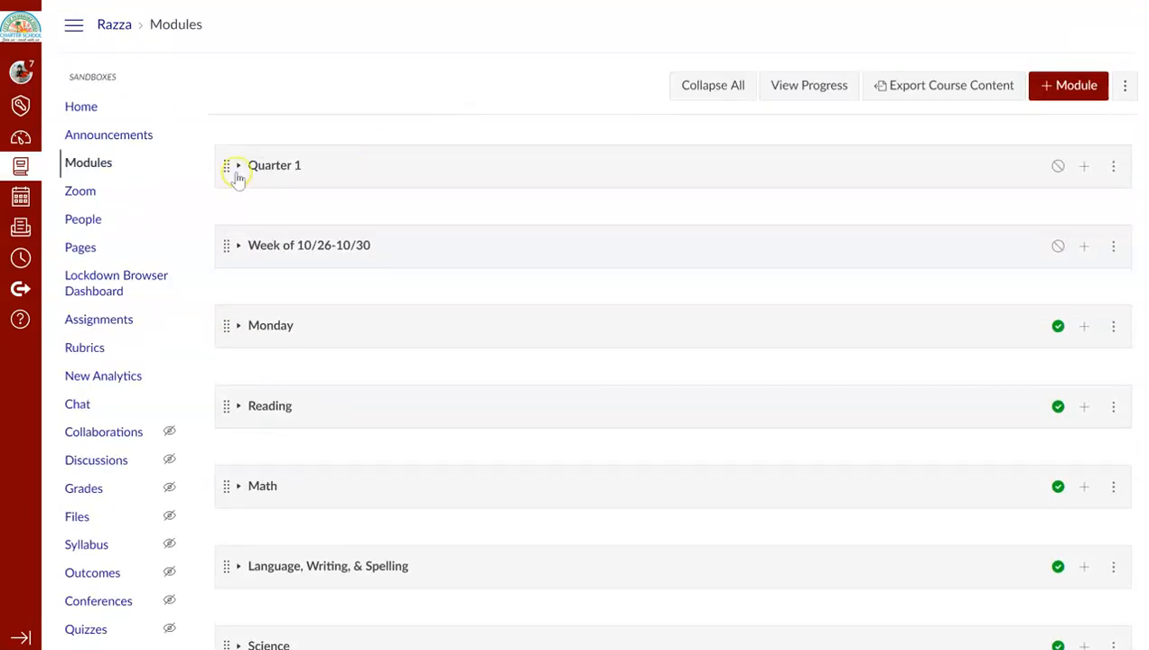
left_click(238, 167)
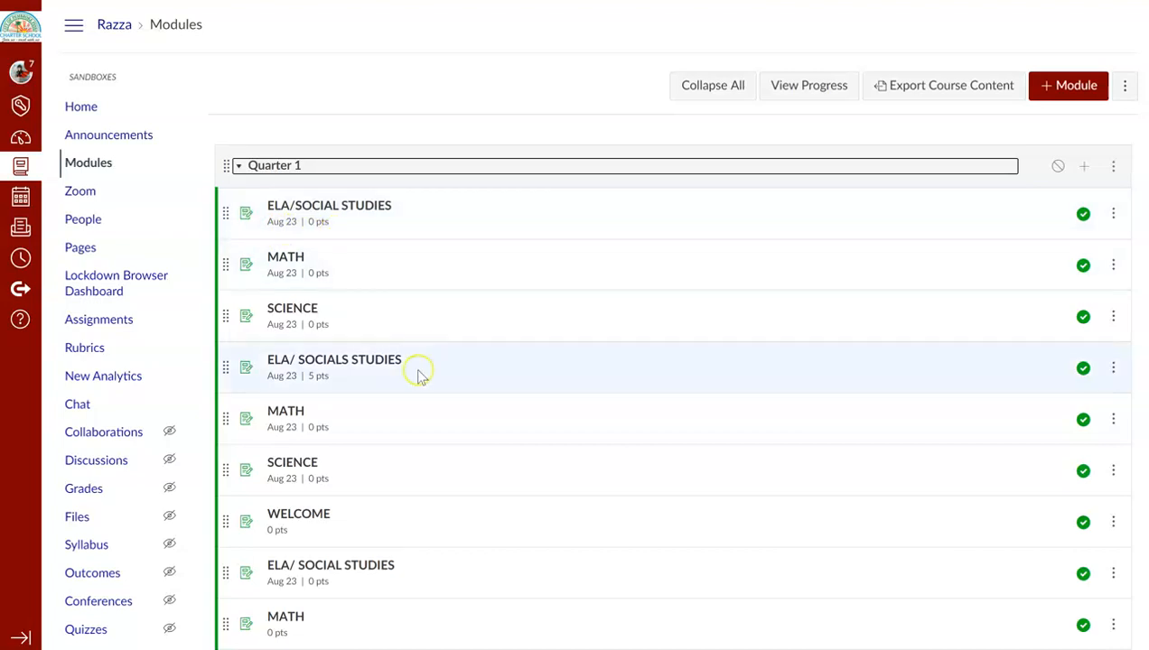
scroll(383, 515, "down", 4)
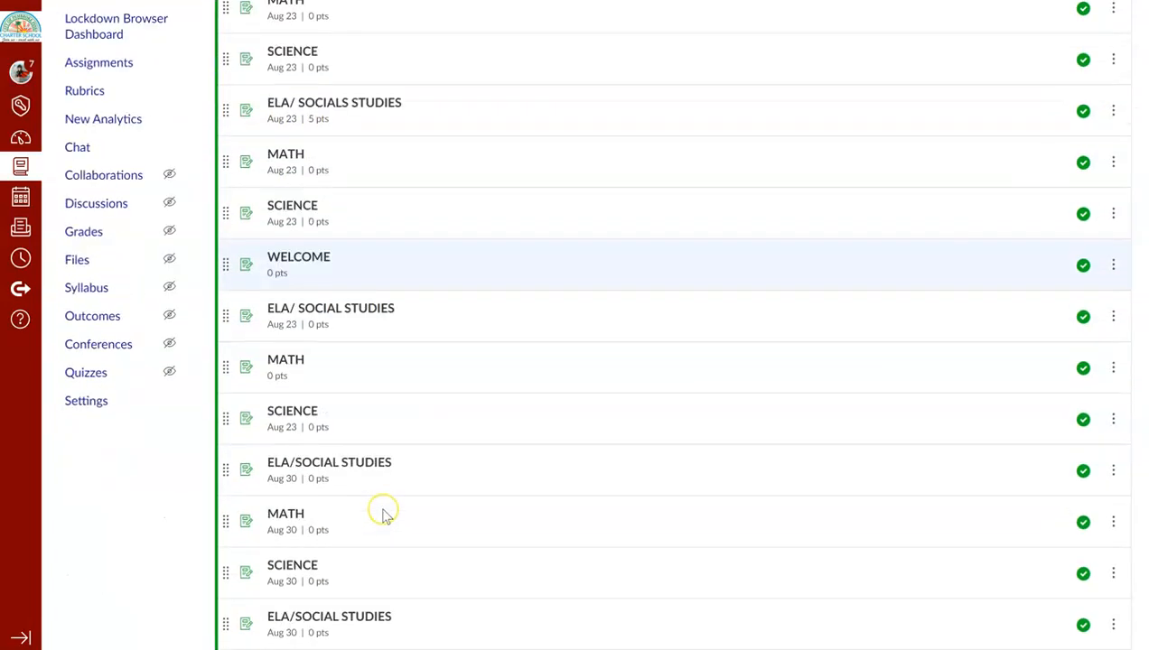
scroll(383, 515, "down", 4)
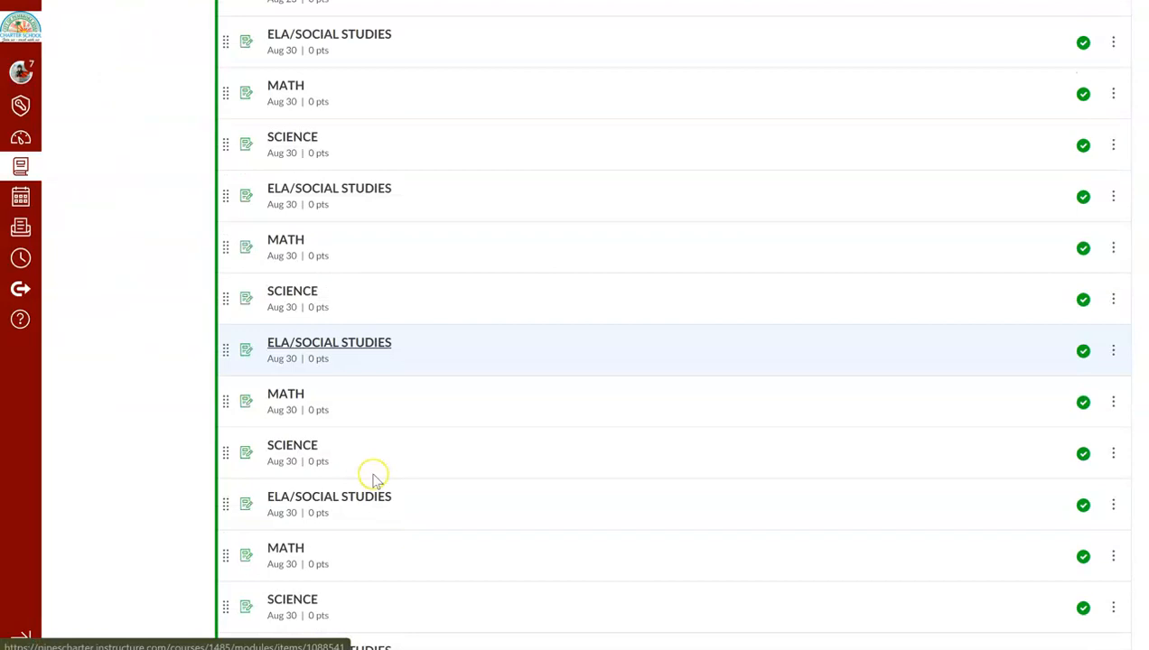
scroll(298, 442, "down", 4)
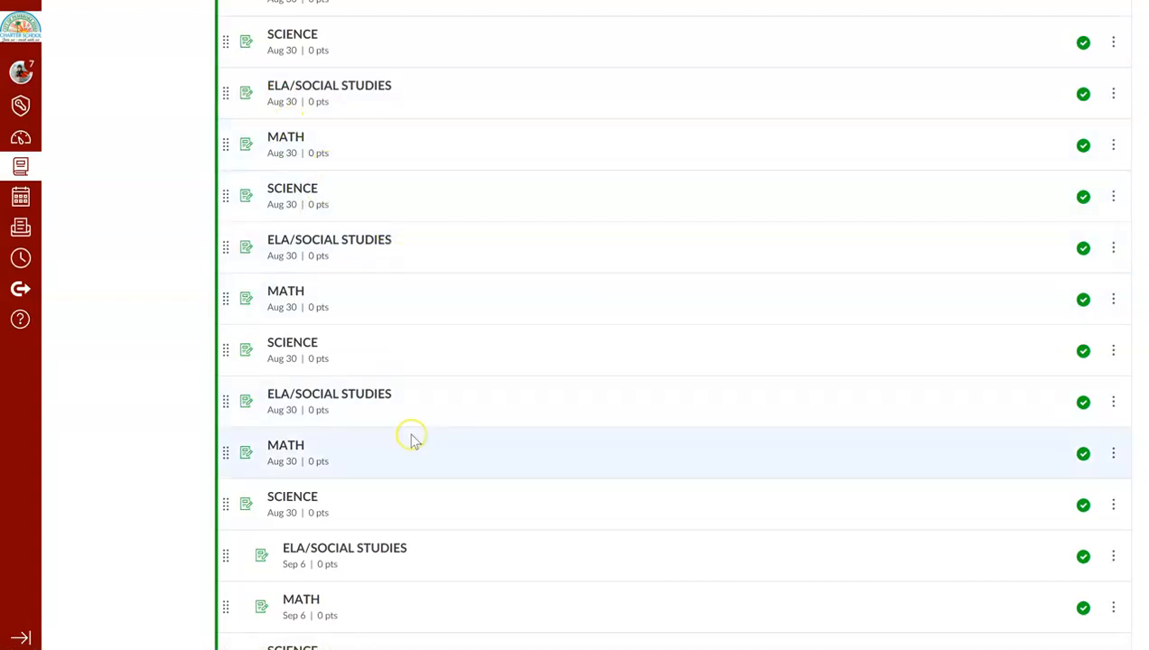
scroll(411, 438, "down", 10)
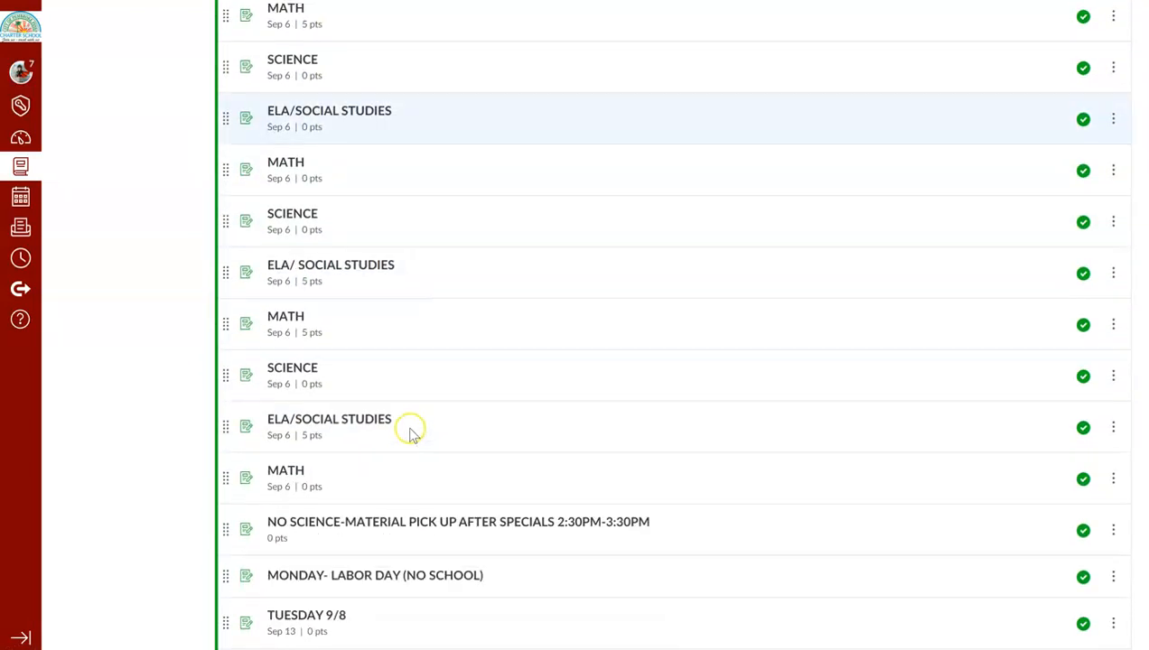
scroll(411, 436, "down", 2)
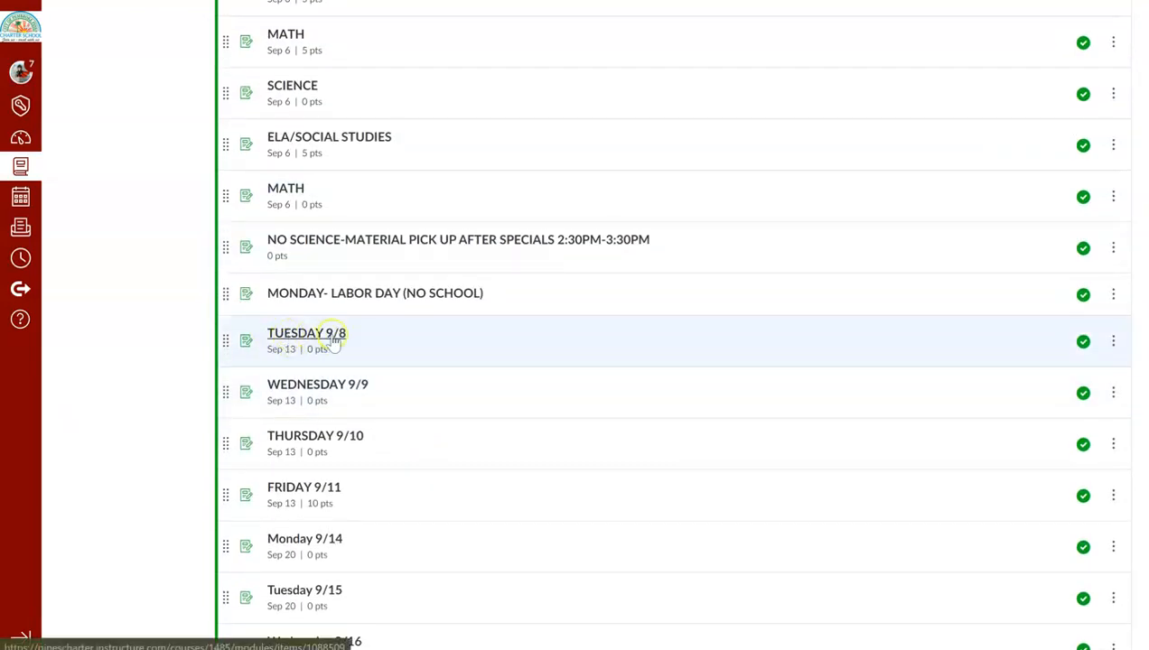
scroll(408, 392, "down", 4)
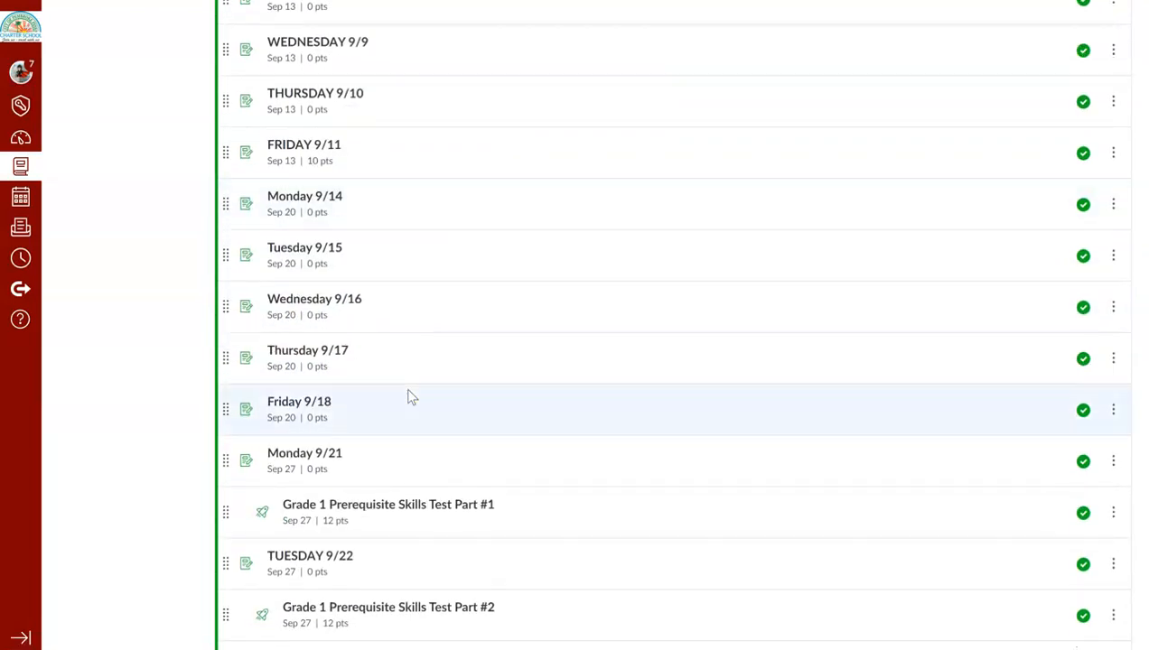
scroll(408, 395, "down", 2)
scroll(408, 395, "down", 1)
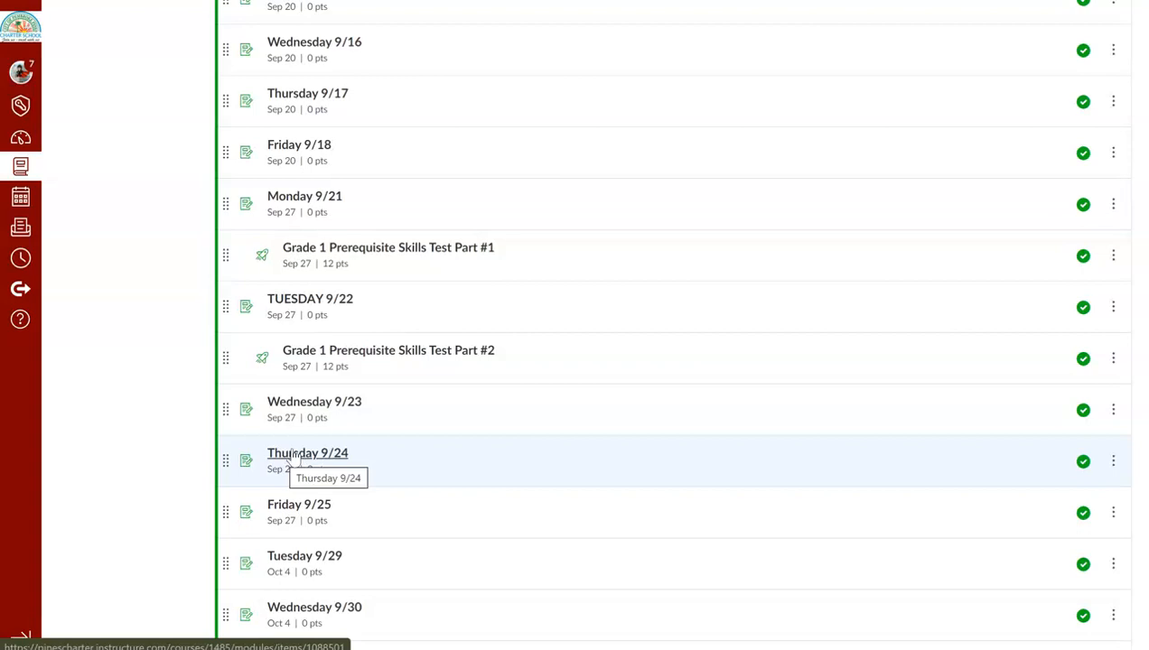
scroll(434, 442, "down", 5)
scroll(415, 461, "down", 7)
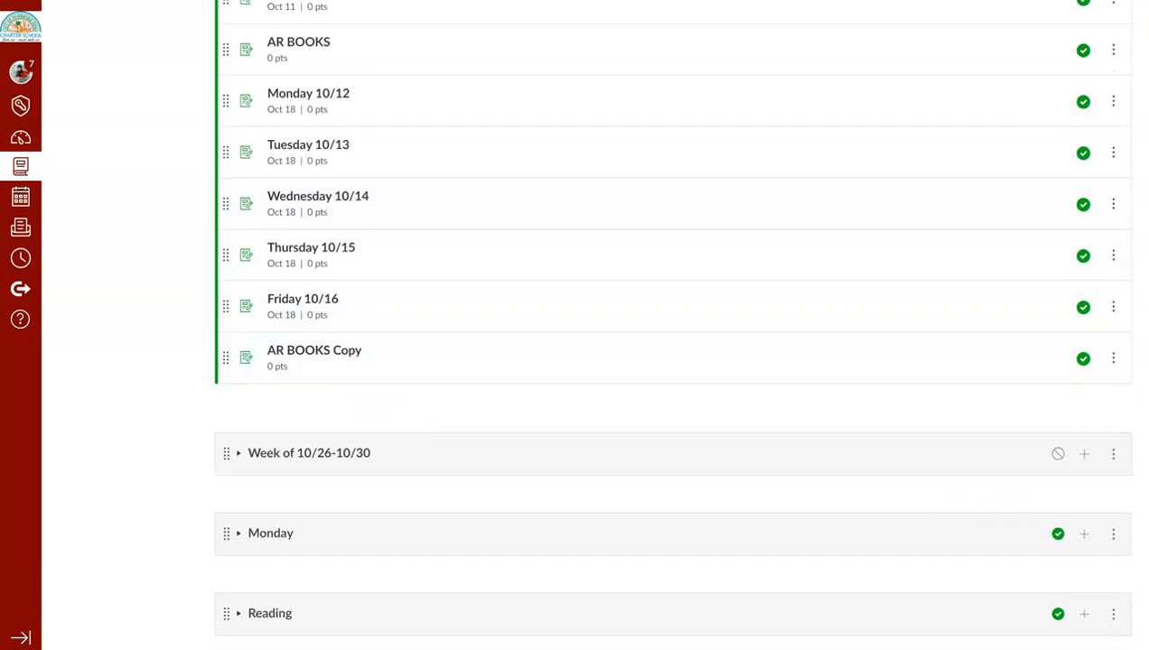
scroll(673, 361, "up", 20)
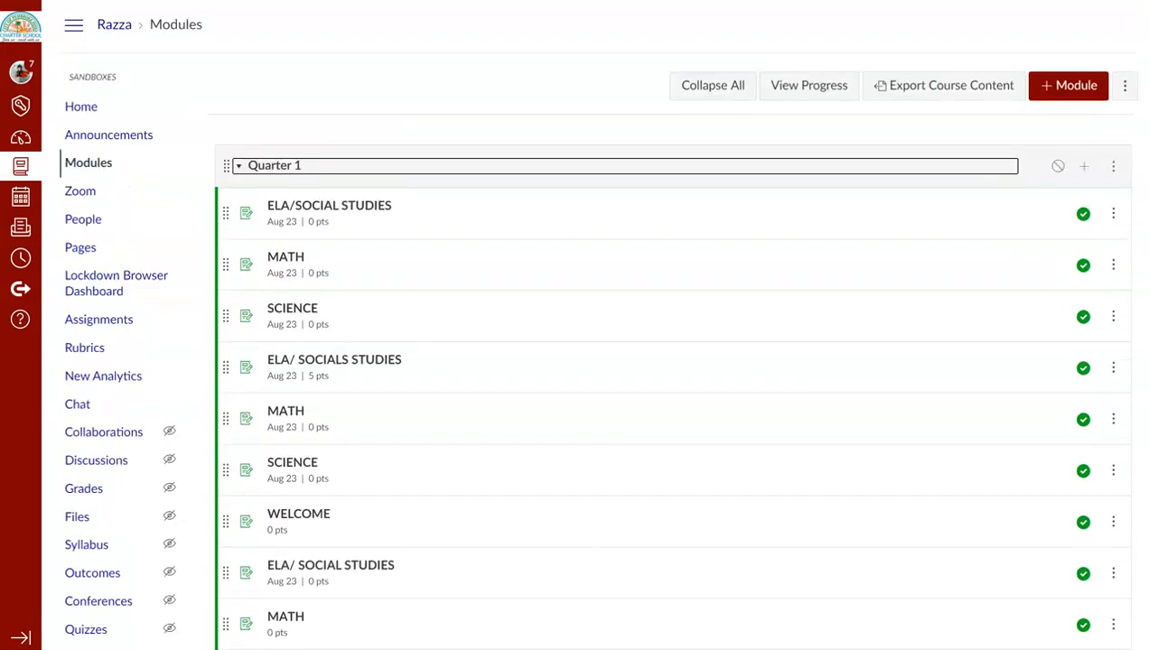
left_click(239, 167)
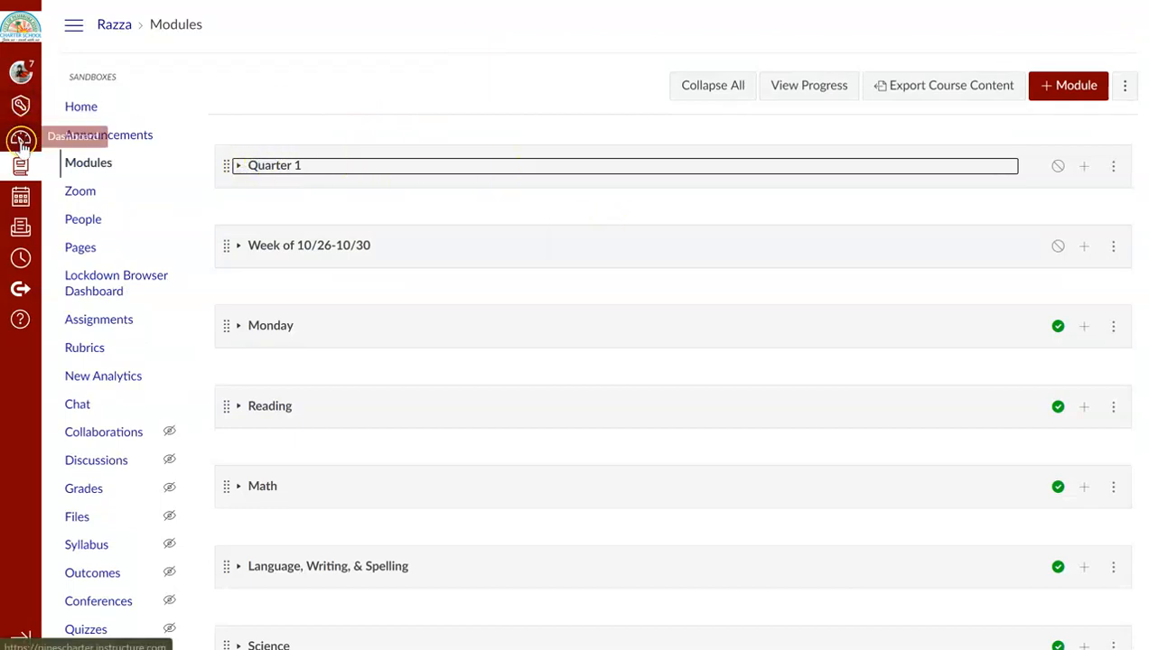
- Delete the emptied First week of school module from the sandbox course
scroll(673, 361, "down", 15)
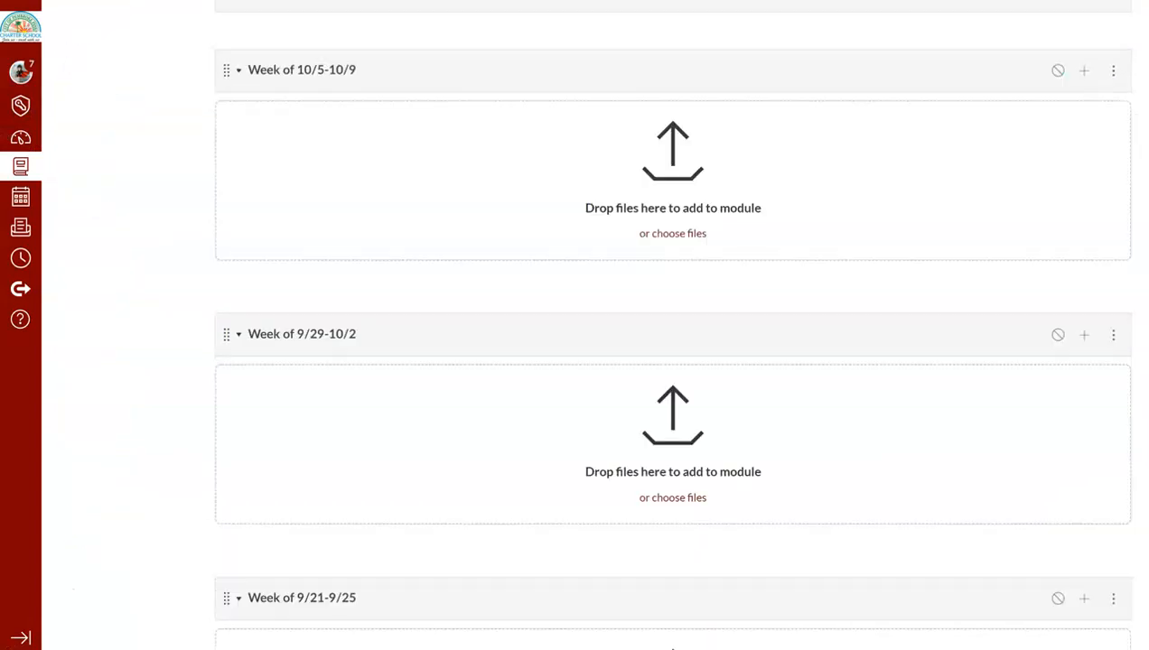
scroll(673, 361, "down", 6)
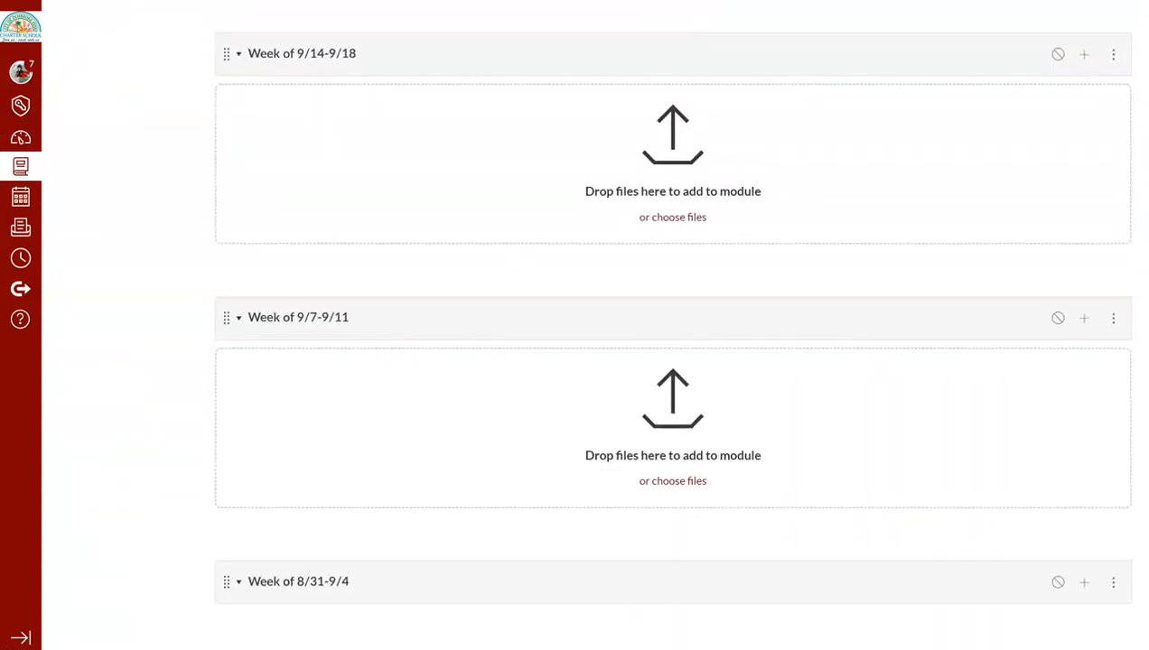
left_click(1113, 539)
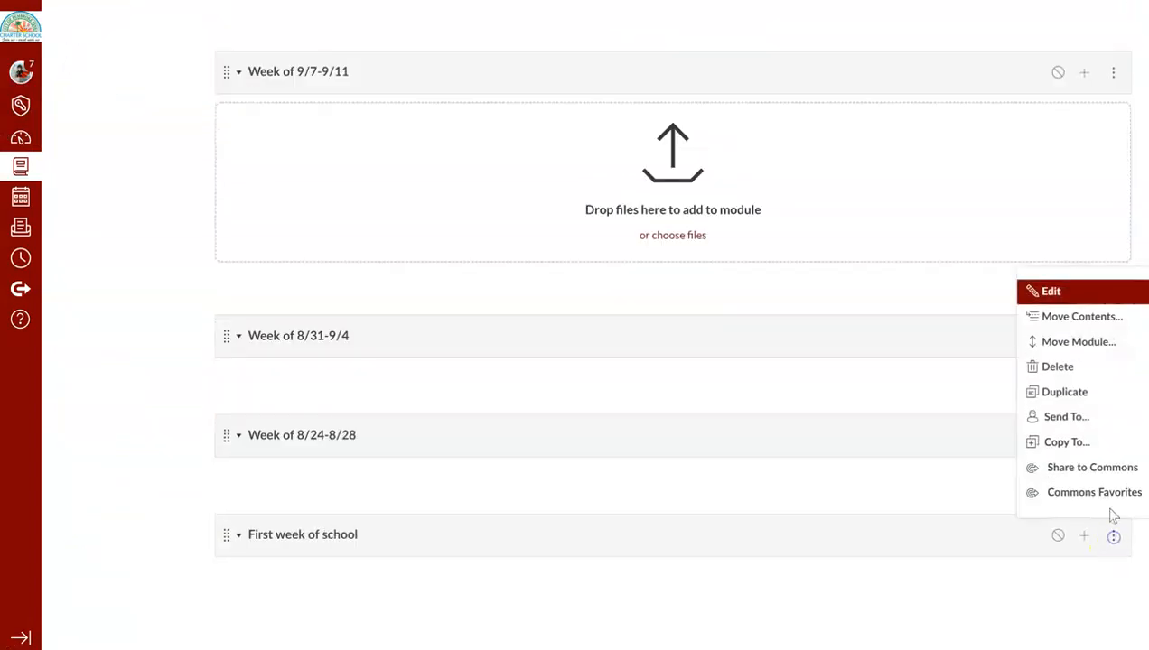
left_click(1058, 366)
left_click(667, 49)
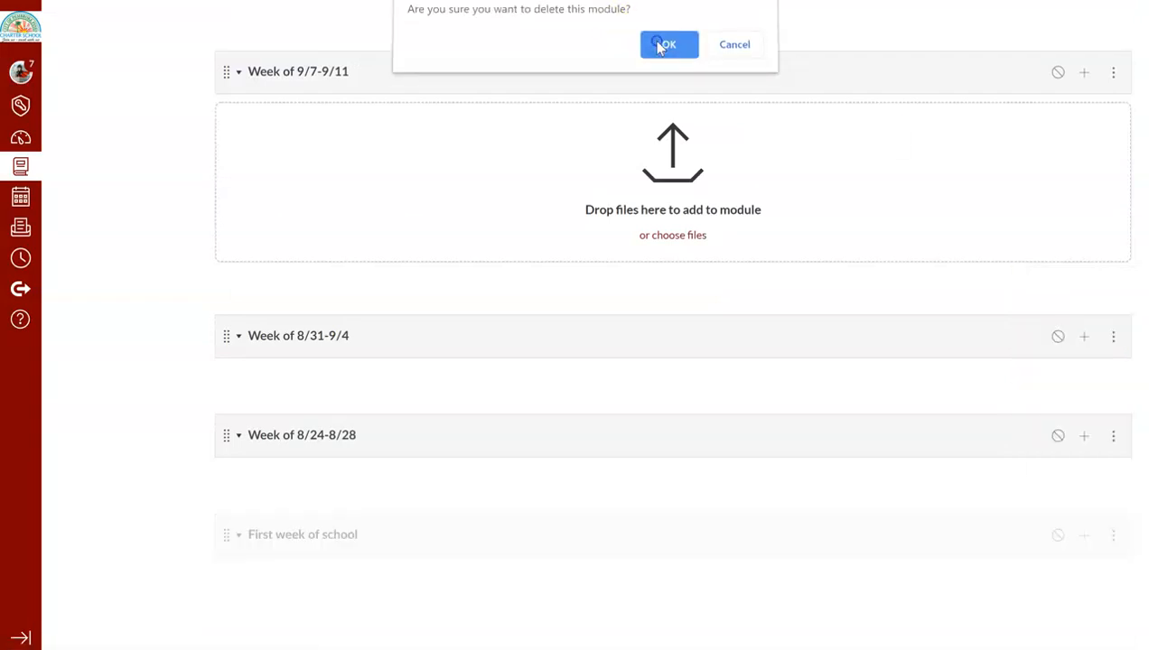
- Delete the emptied Week of 8/24-8/28 and Week of 8/31-9/4 modules from the sandbox course
left_click(1112, 535)
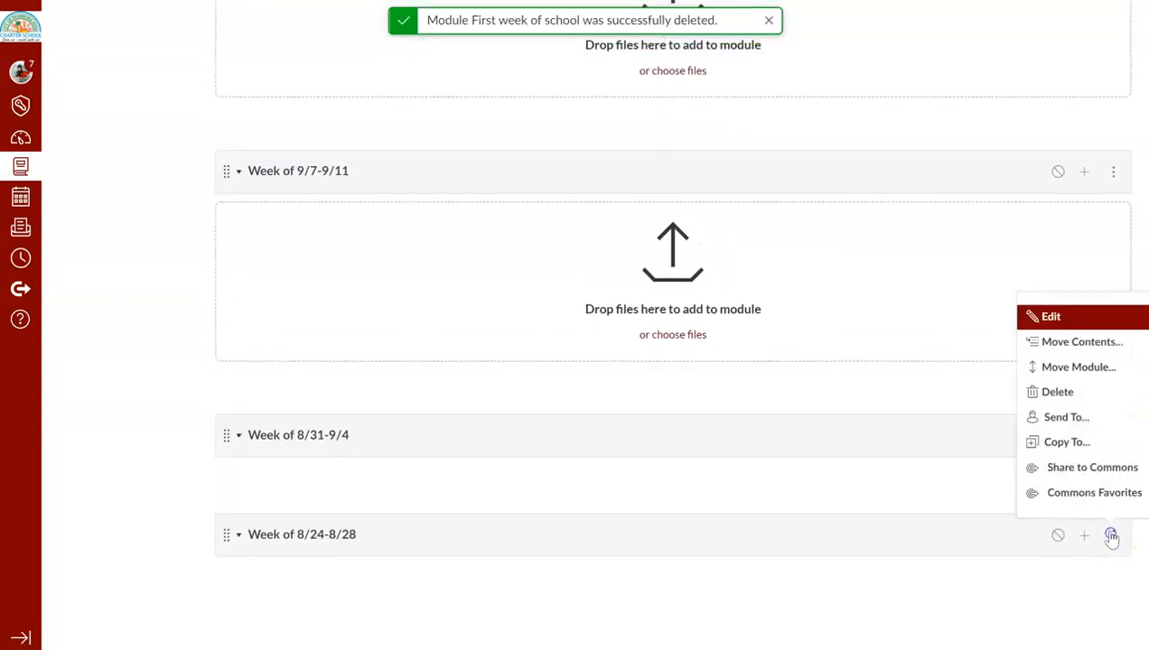
left_click(1058, 392)
left_click(665, 51)
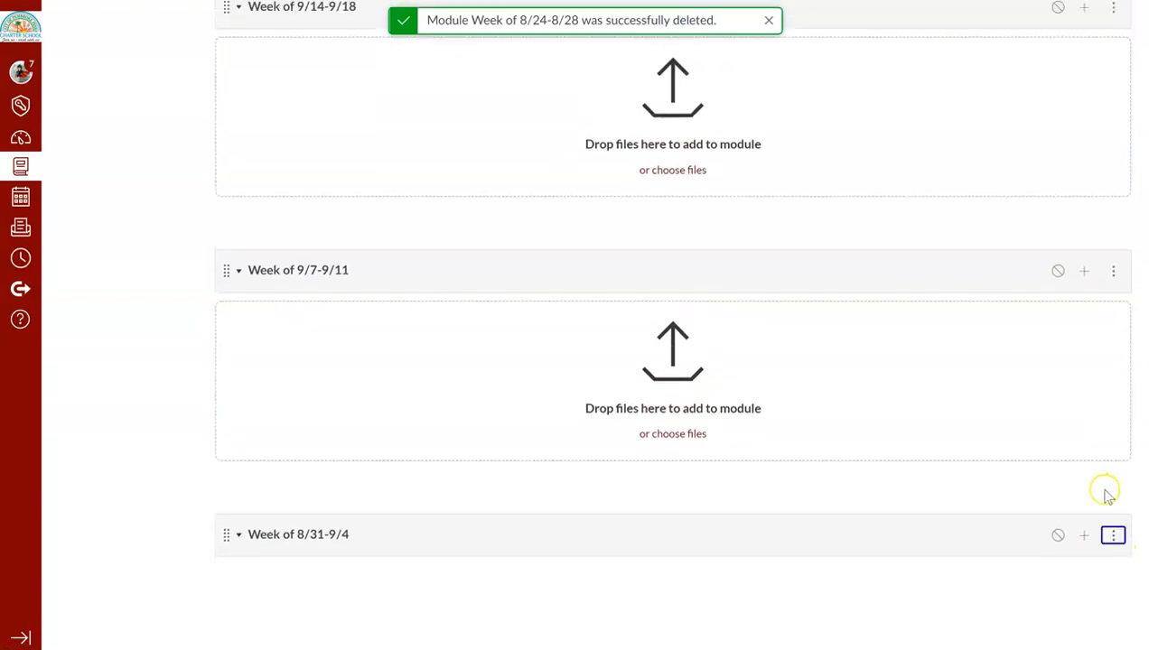
left_click(1113, 535)
left_click(1055, 394)
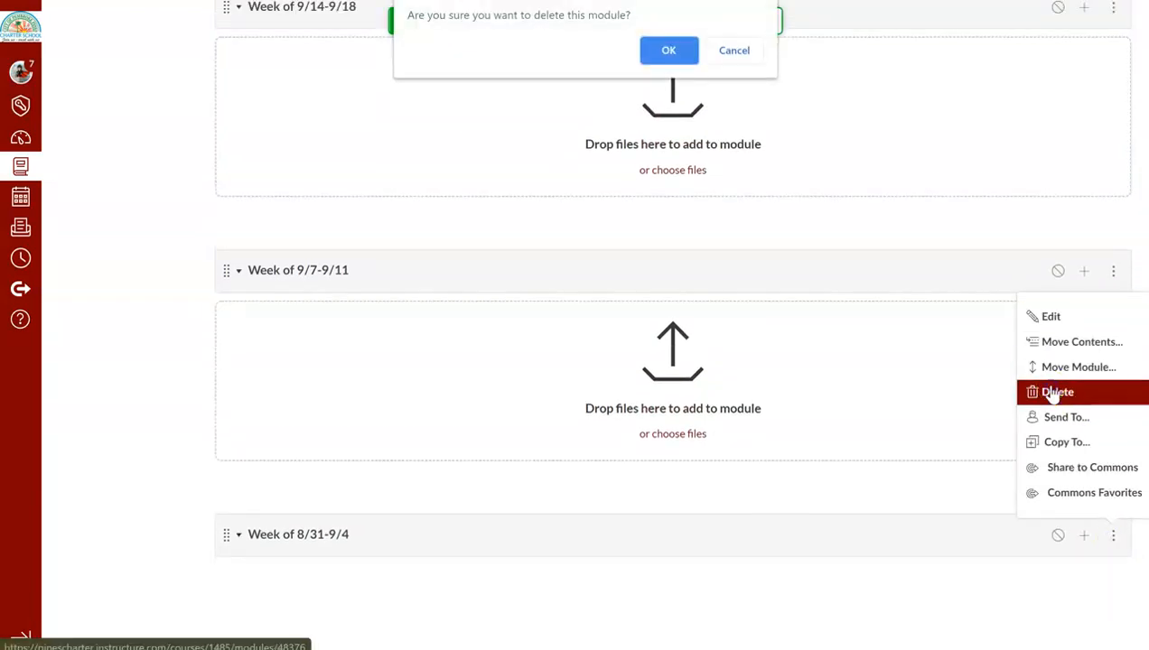
left_click(664, 52)
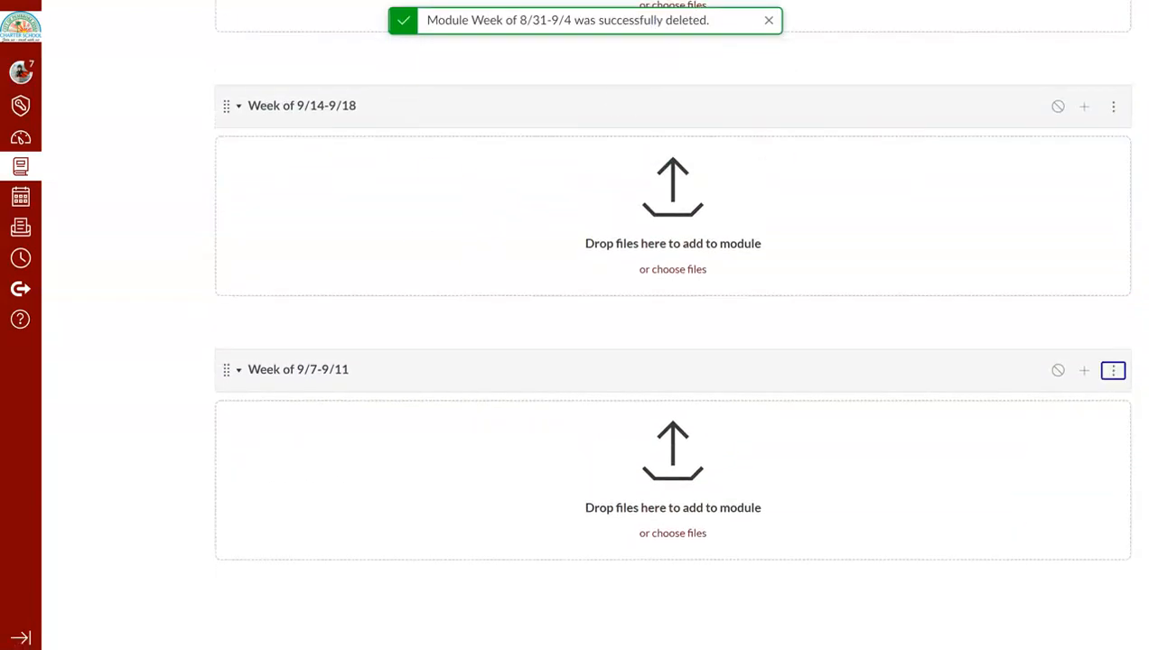
- Open the modules of the 2020-2021 virtual class course and delete its First week of school module
left_click(20, 140)
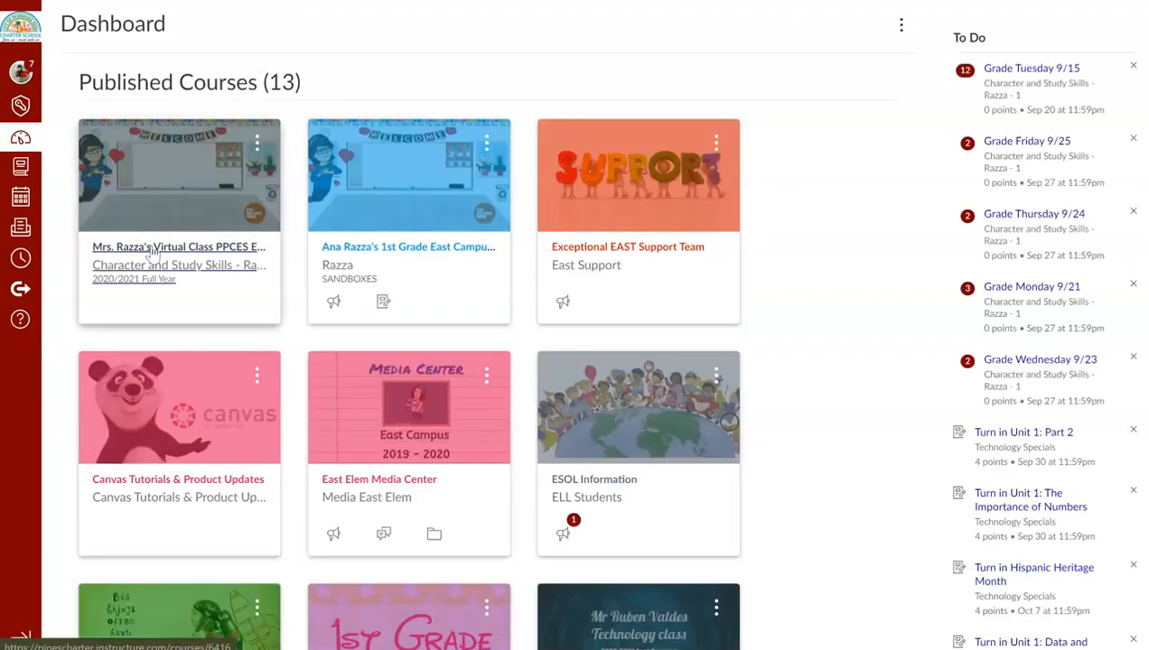
left_click(154, 253)
left_click(106, 195)
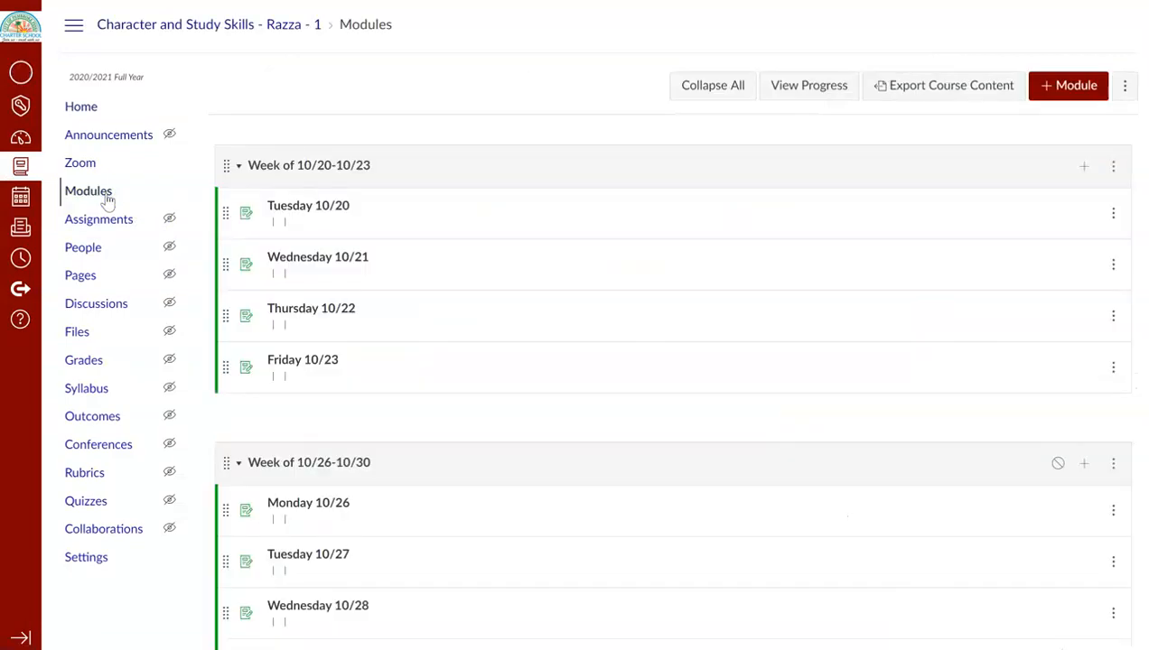
left_click(1112, 566)
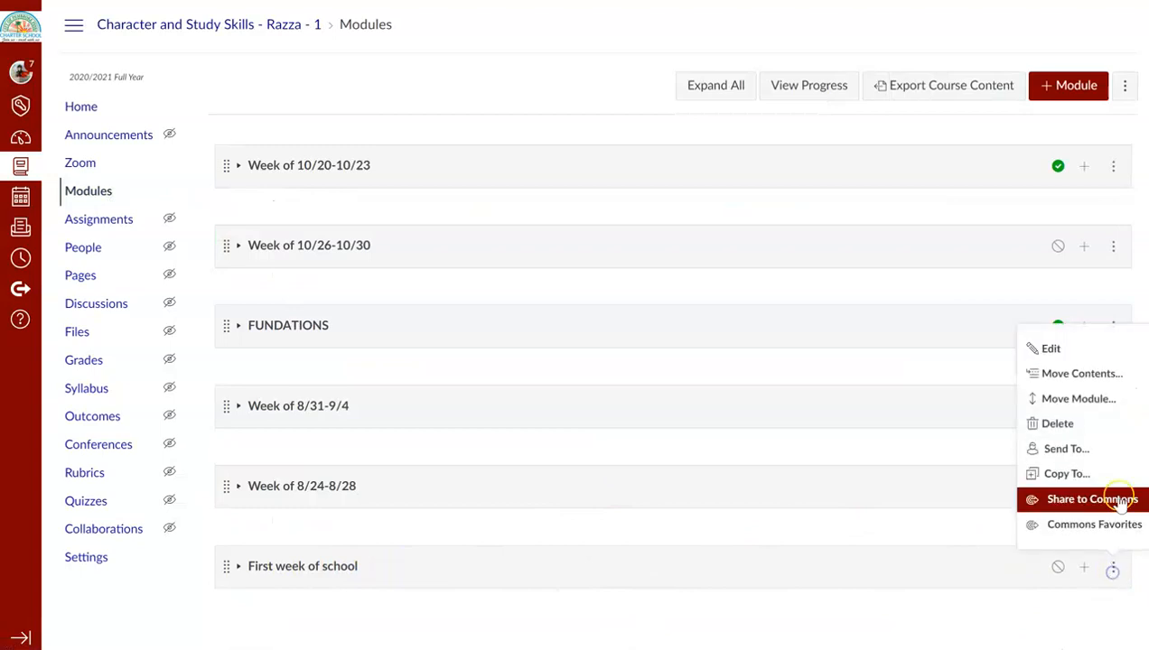
left_click(1125, 425)
left_click(665, 49)
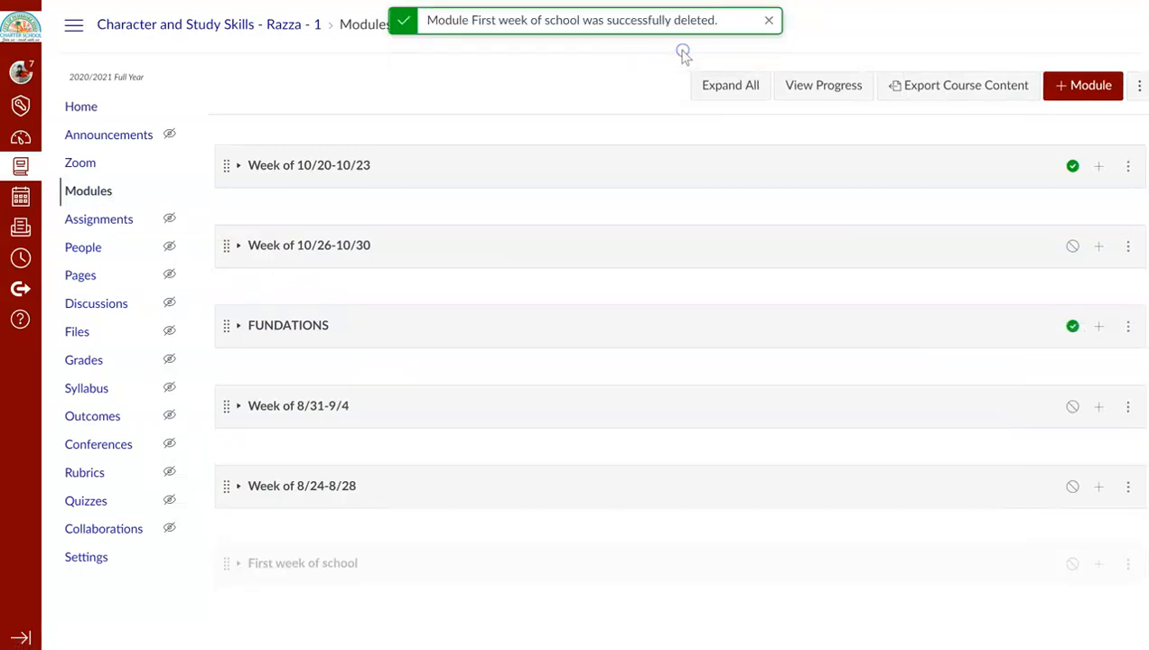
- Delete the Week of 8/24-8/28 and Week of 8/31-9/4 modules from the virtual class course
left_click(1125, 486)
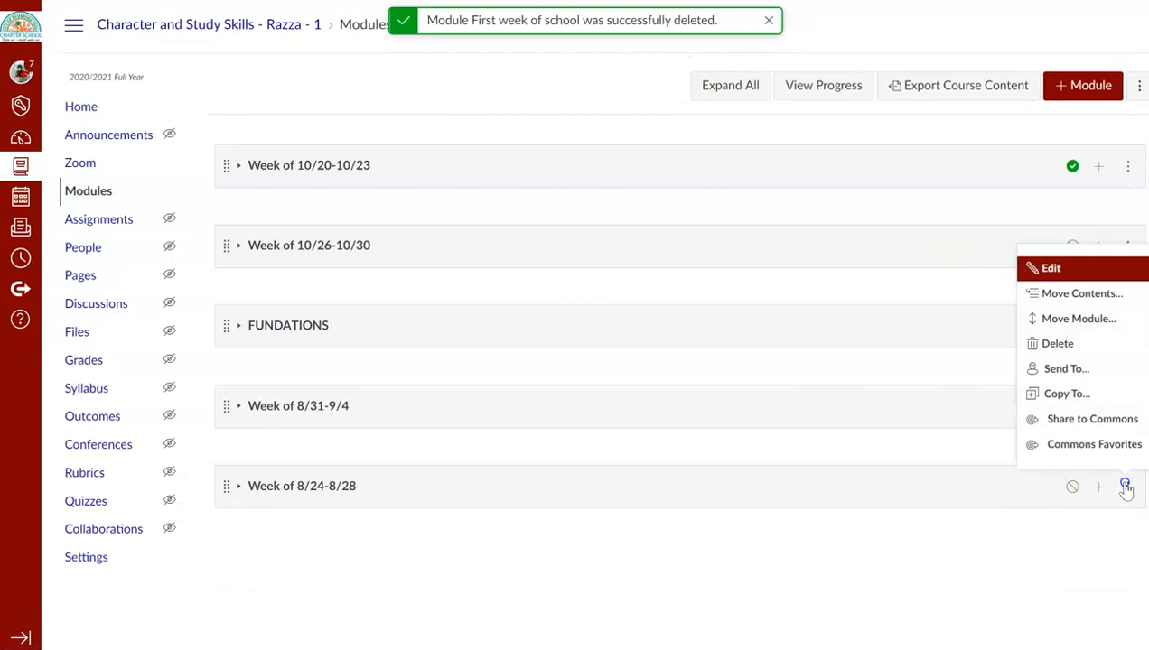
left_click(1064, 345)
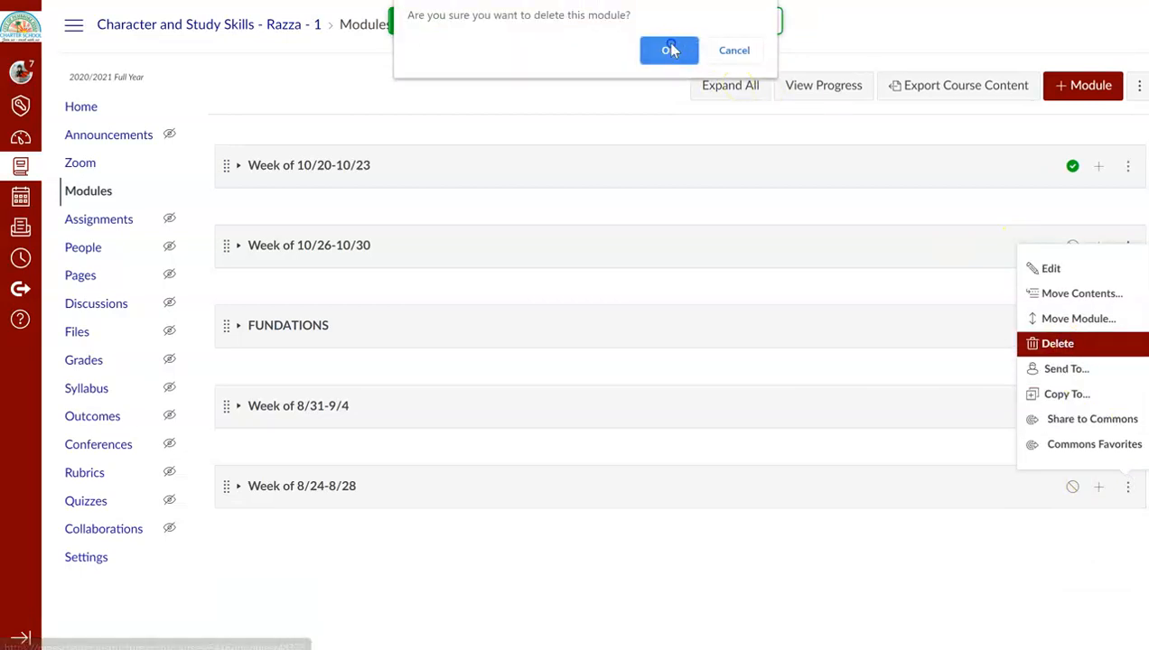
left_click(666, 49)
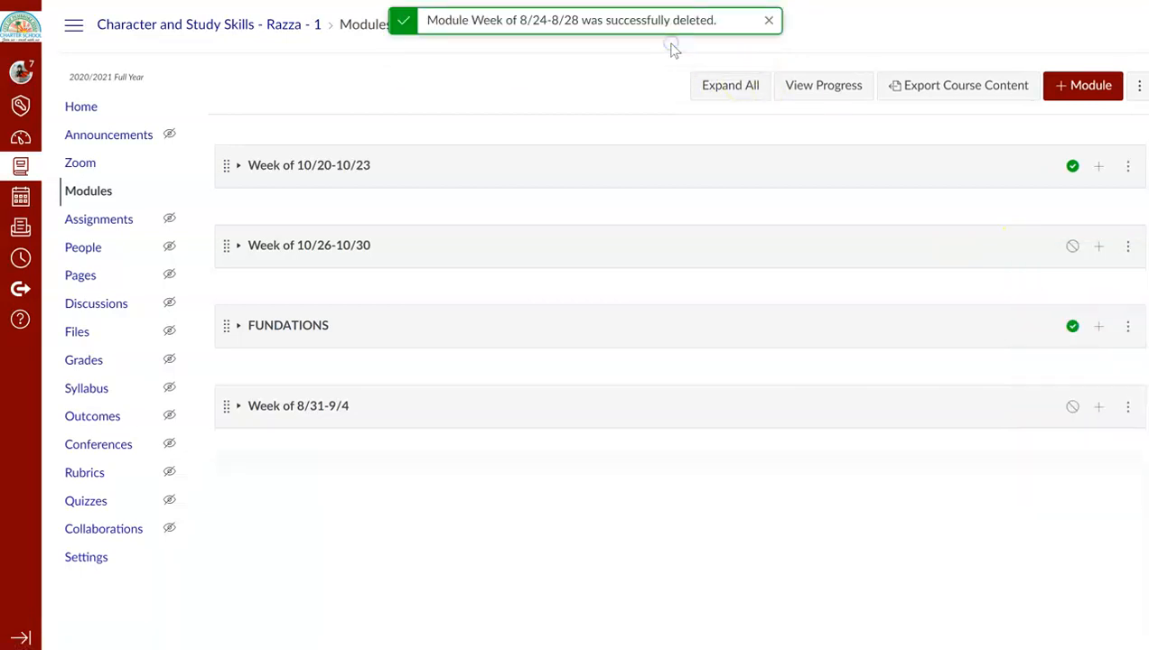
left_click(1125, 406)
left_click(1070, 522)
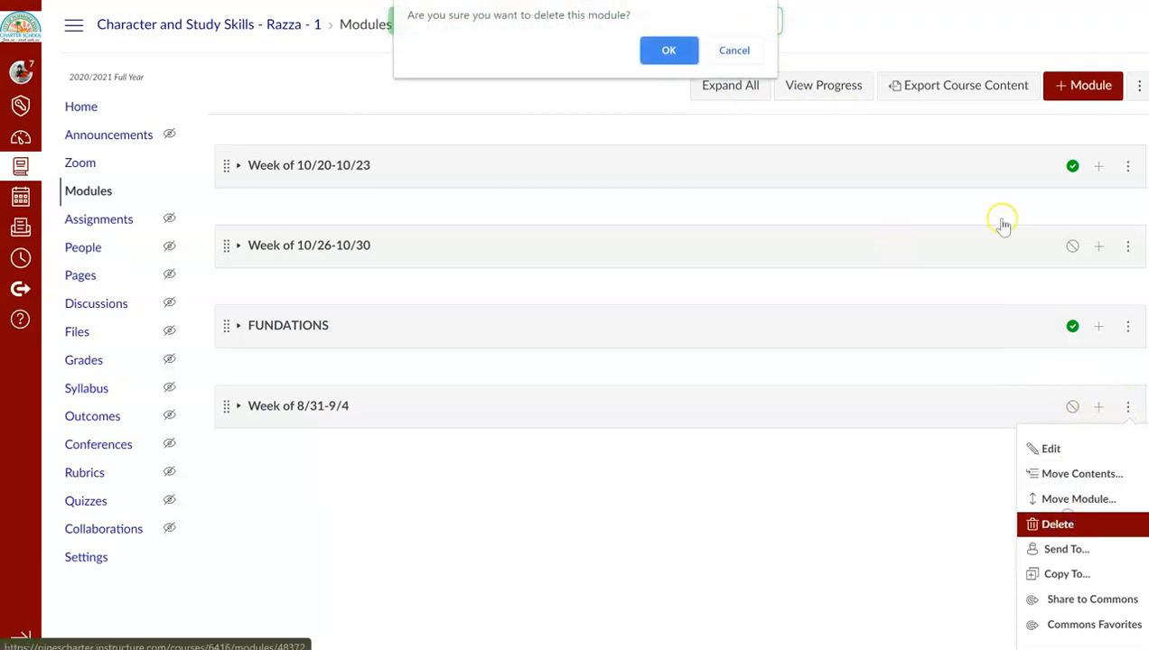
left_click(665, 51)
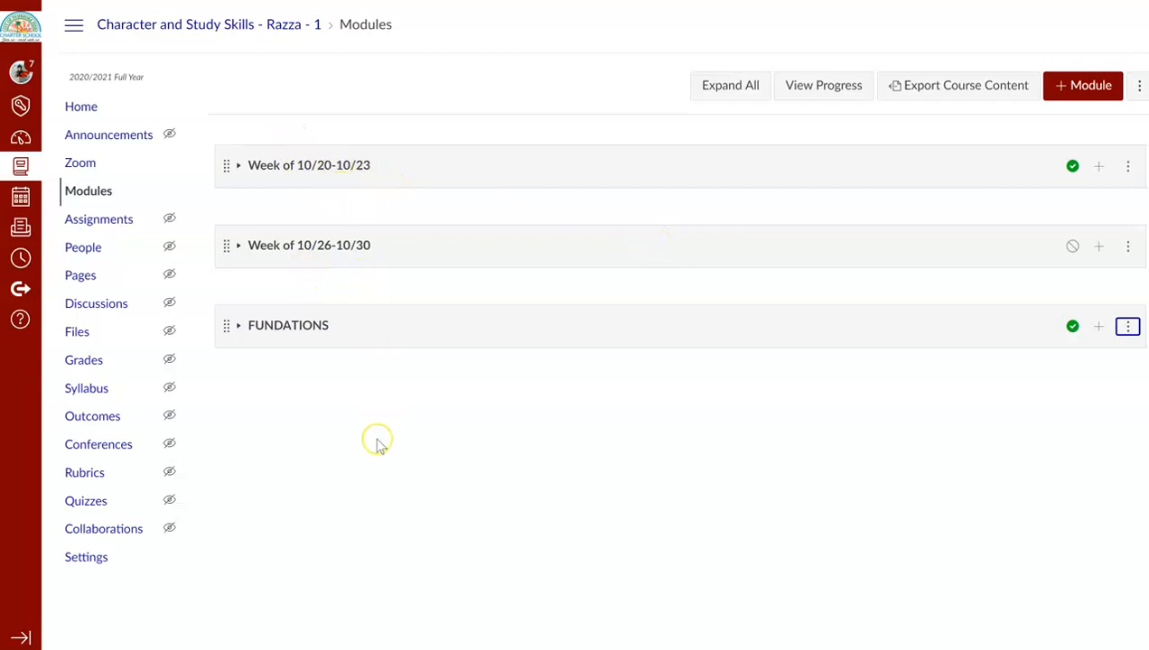
- Switch to the 1st Grade East Campus Sandbox course and show its modules
left_click(20, 166)
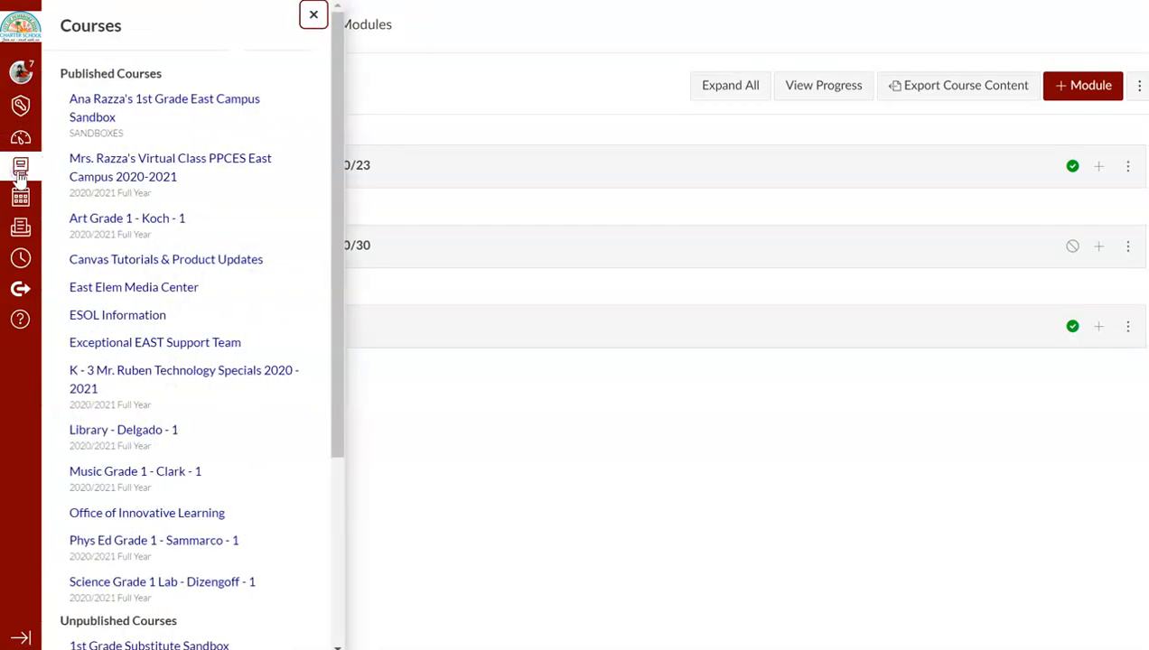
left_click(105, 107)
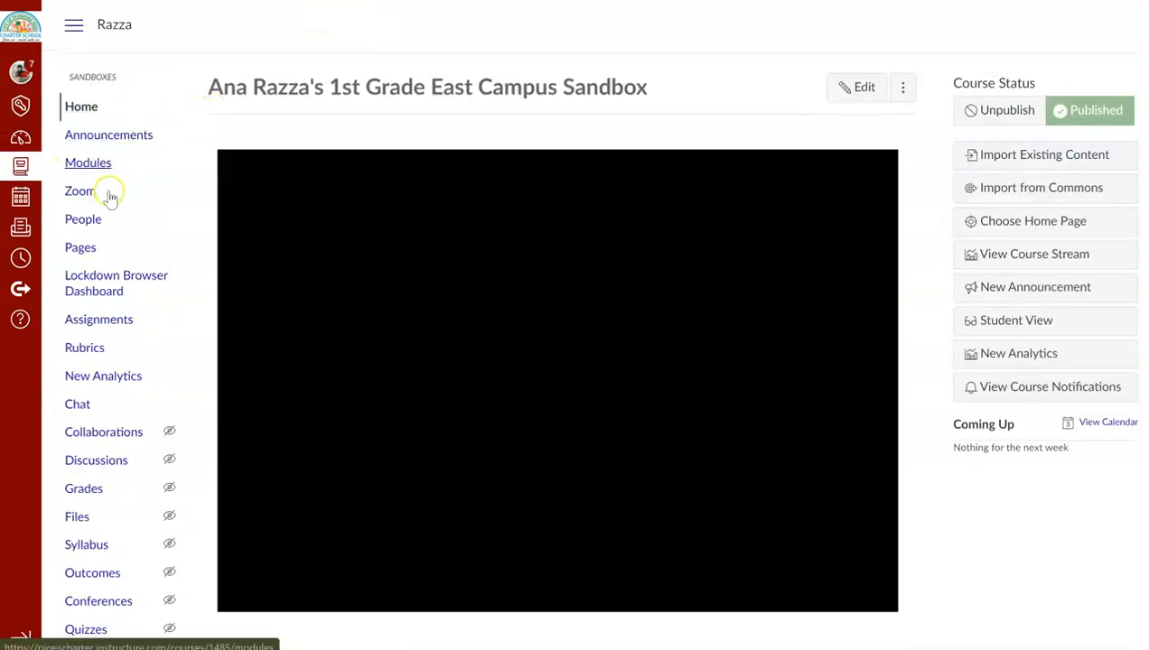
left_click(103, 167)
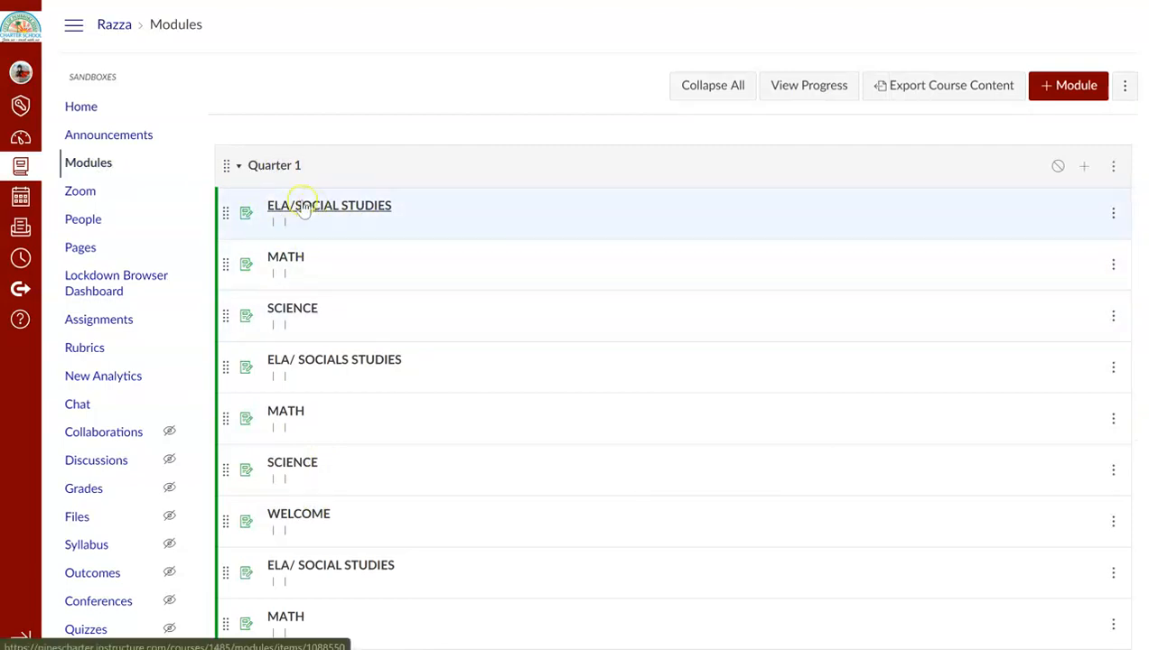
- Open the first ELA/SOCIAL STUDIES assignment in Quarter 1 and review its content, due date and availability
left_click(331, 208)
scroll(557, 302, "down", 5)
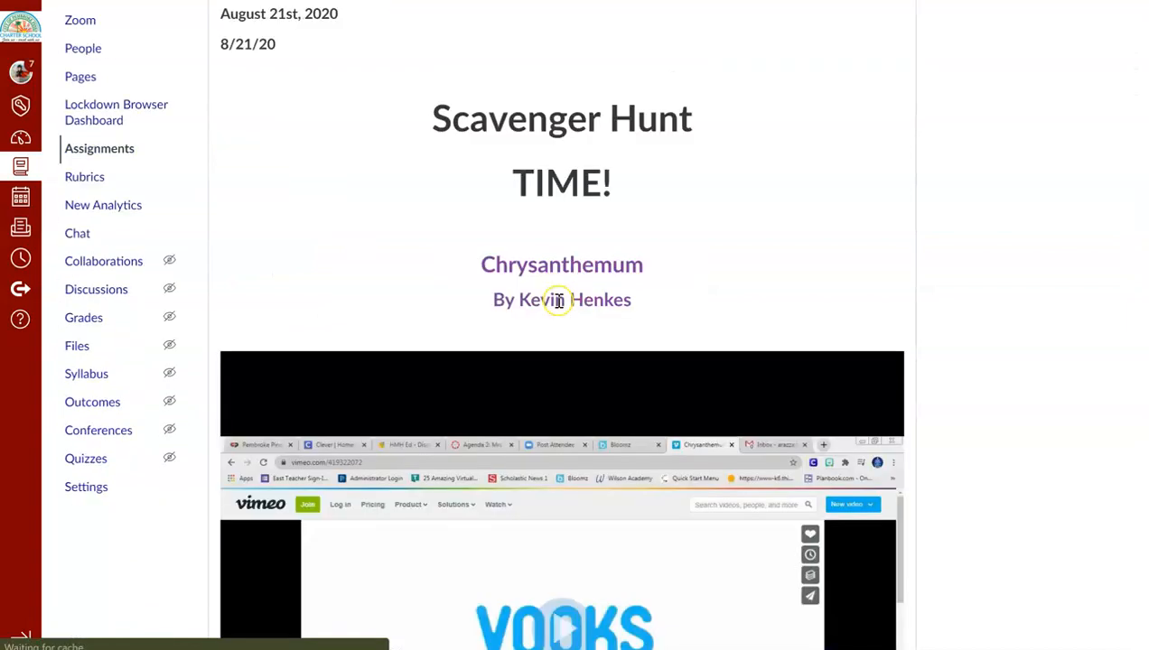
scroll(558, 300, "down", 10)
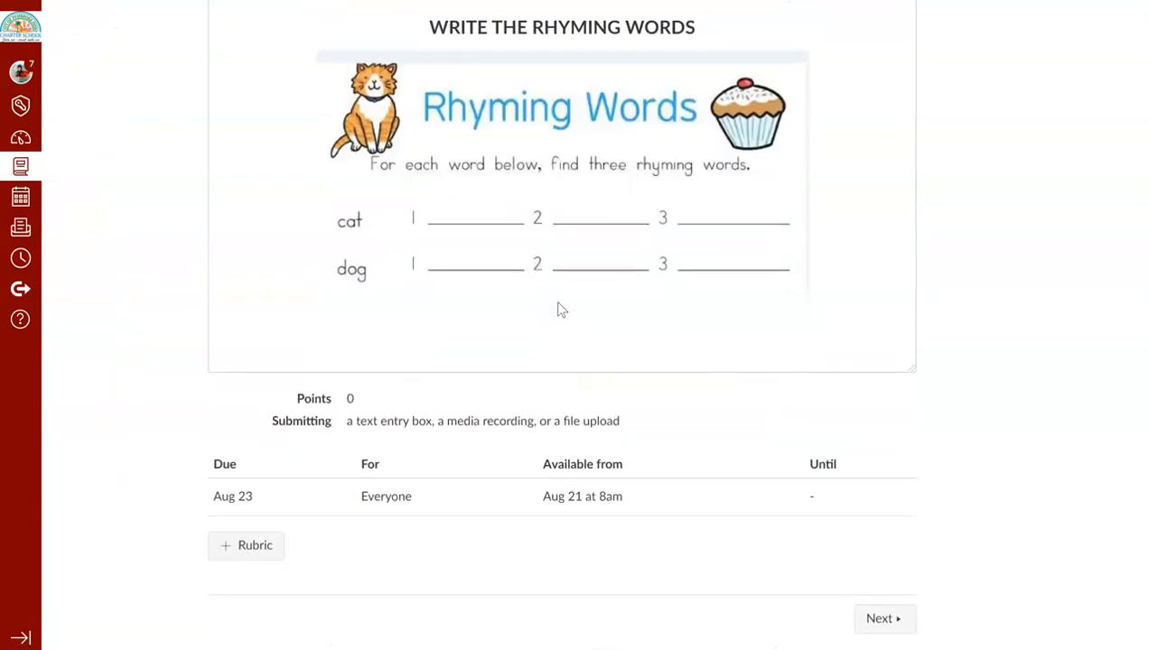
scroll(558, 310, "up", 8)
scroll(558, 307, "up", 6)
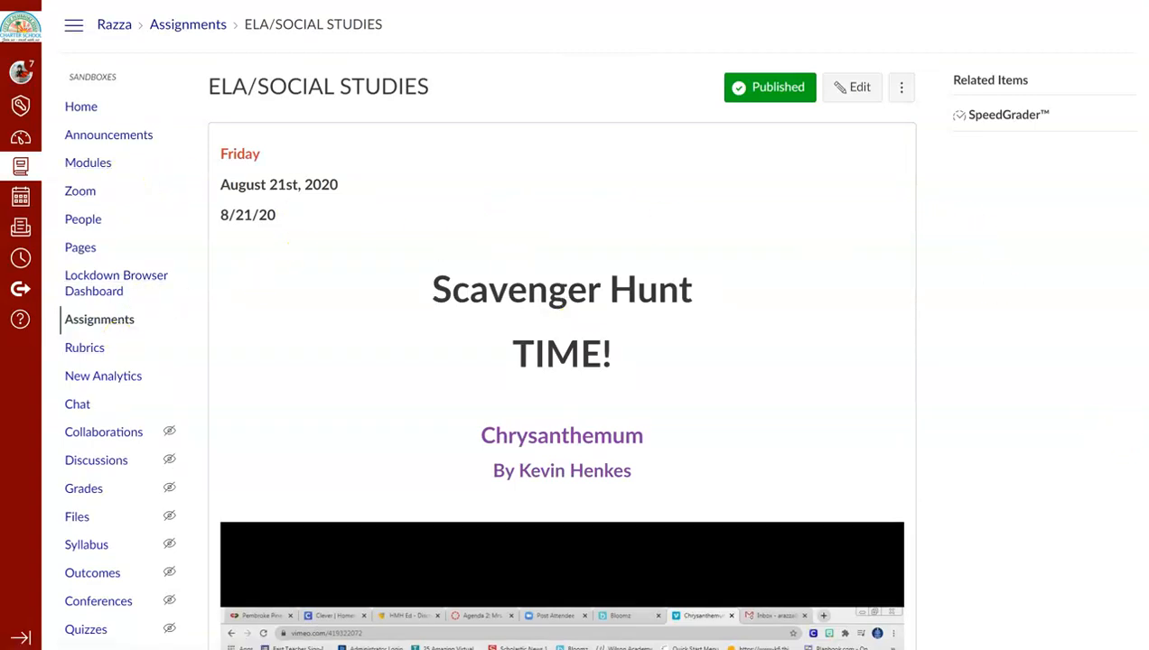
scroll(1121, 406, "down", 15)
- Advance to the following assignment, MATH, and look through its content
left_click(880, 619)
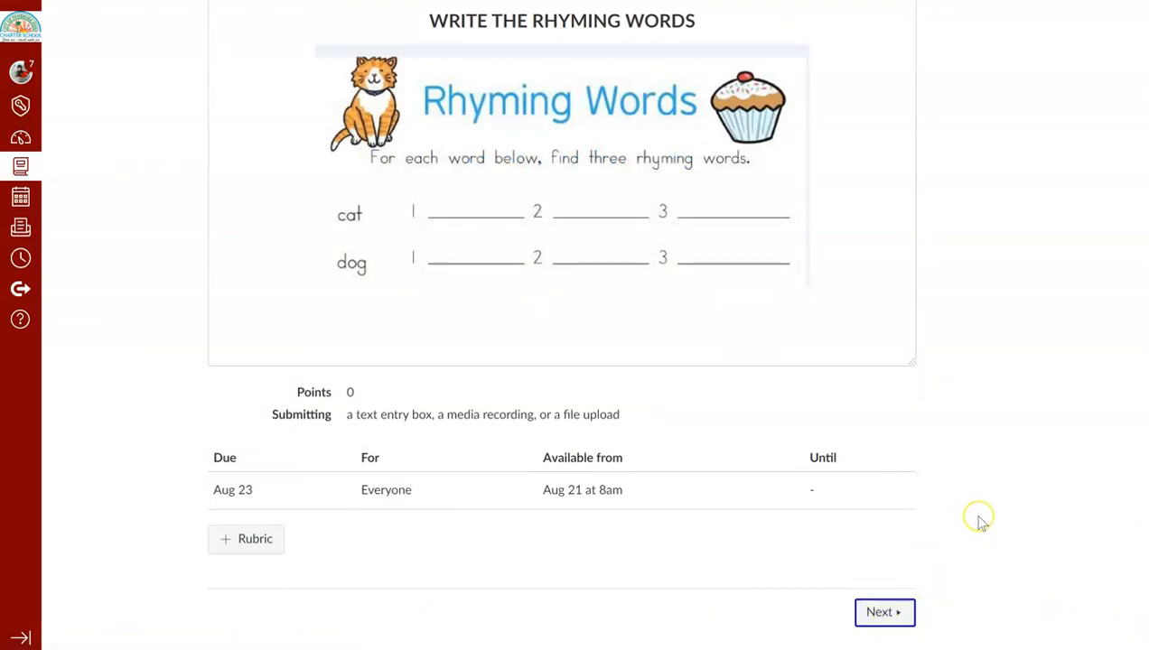
left_click(886, 614)
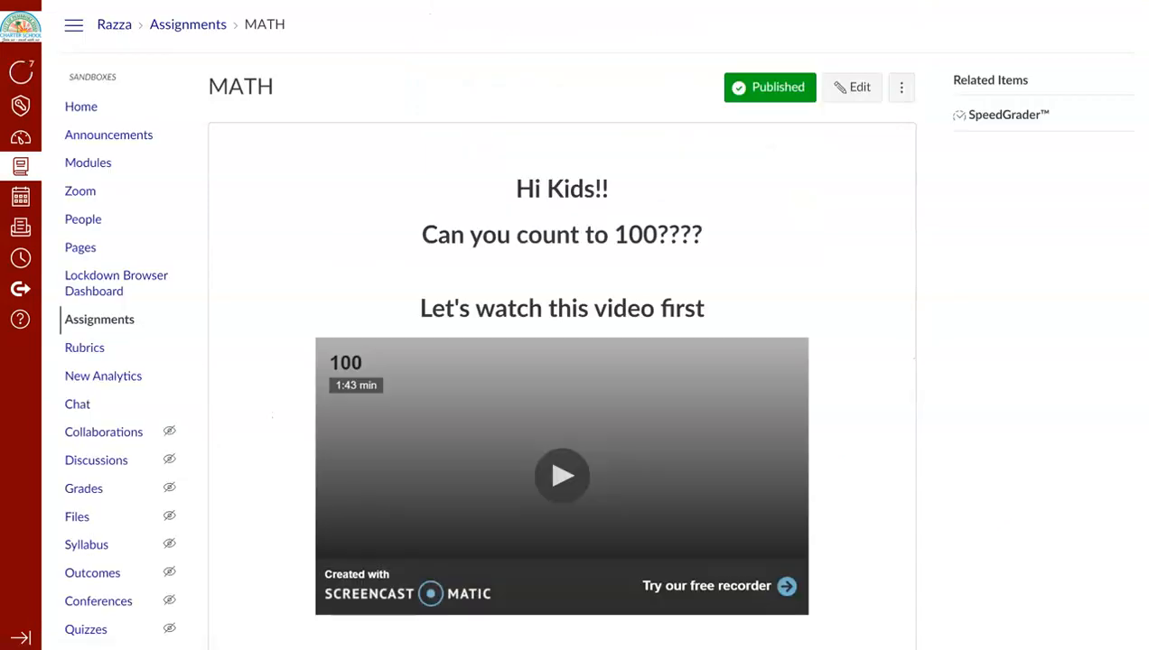
scroll(843, 531, "down", 6)
scroll(789, 493, "down", 3)
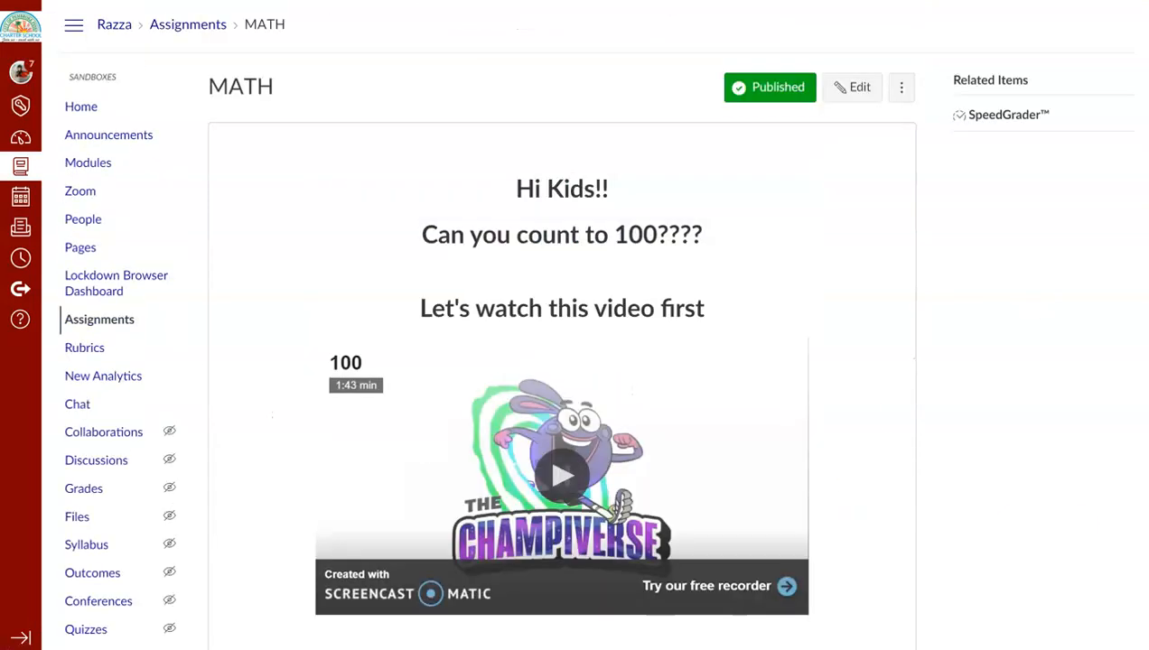
- Return to the sandbox course's home page, and switch from there to the 2020-2021 virtual class course
left_click(79, 109)
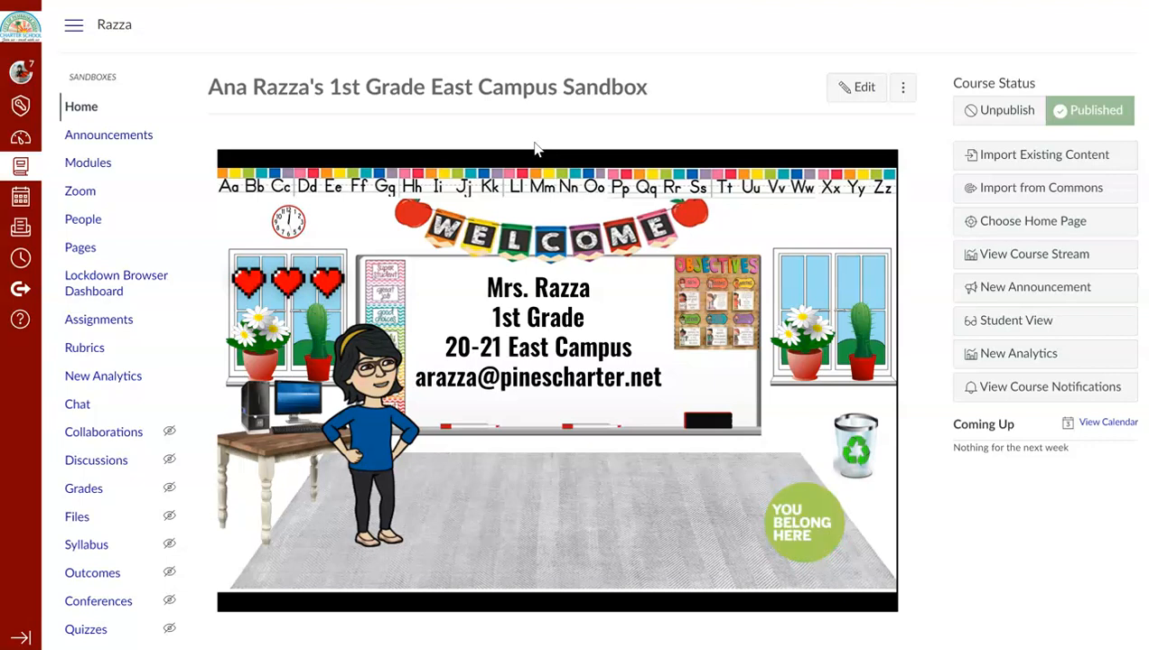
left_click(488, 87)
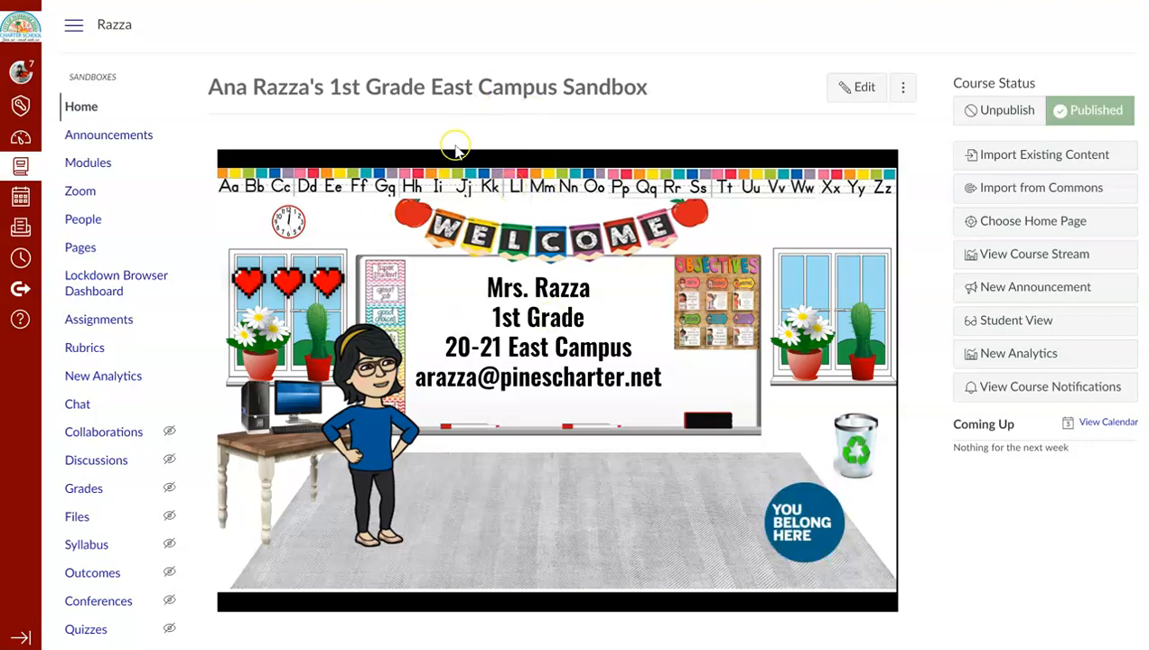
left_click(20, 167)
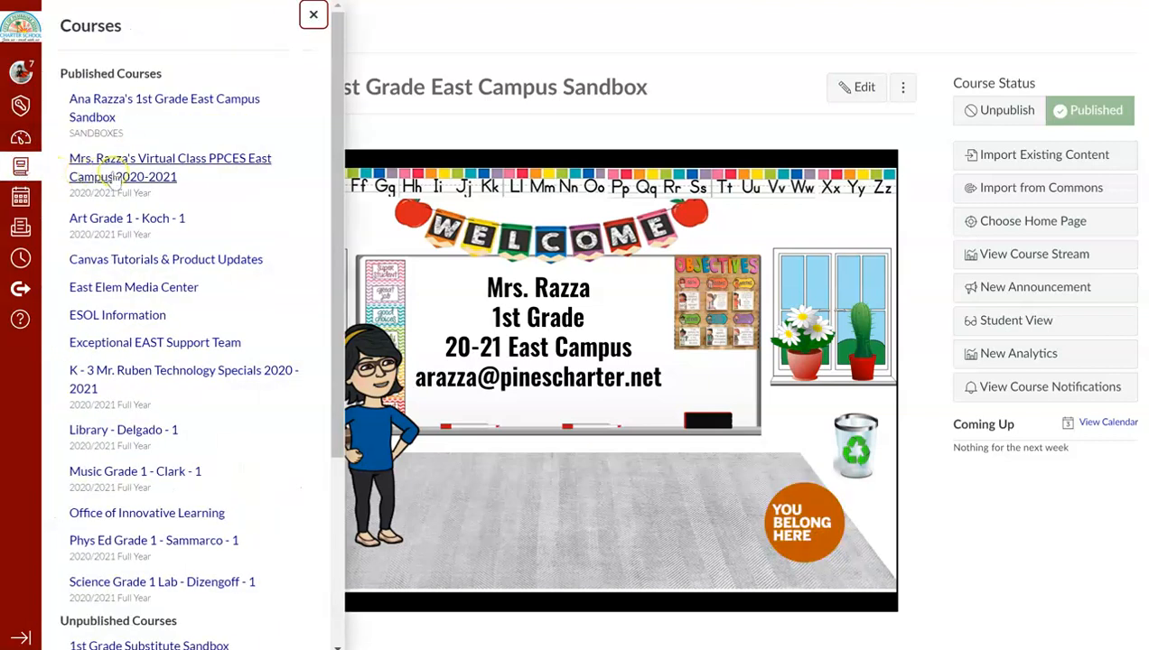
left_click(154, 185)
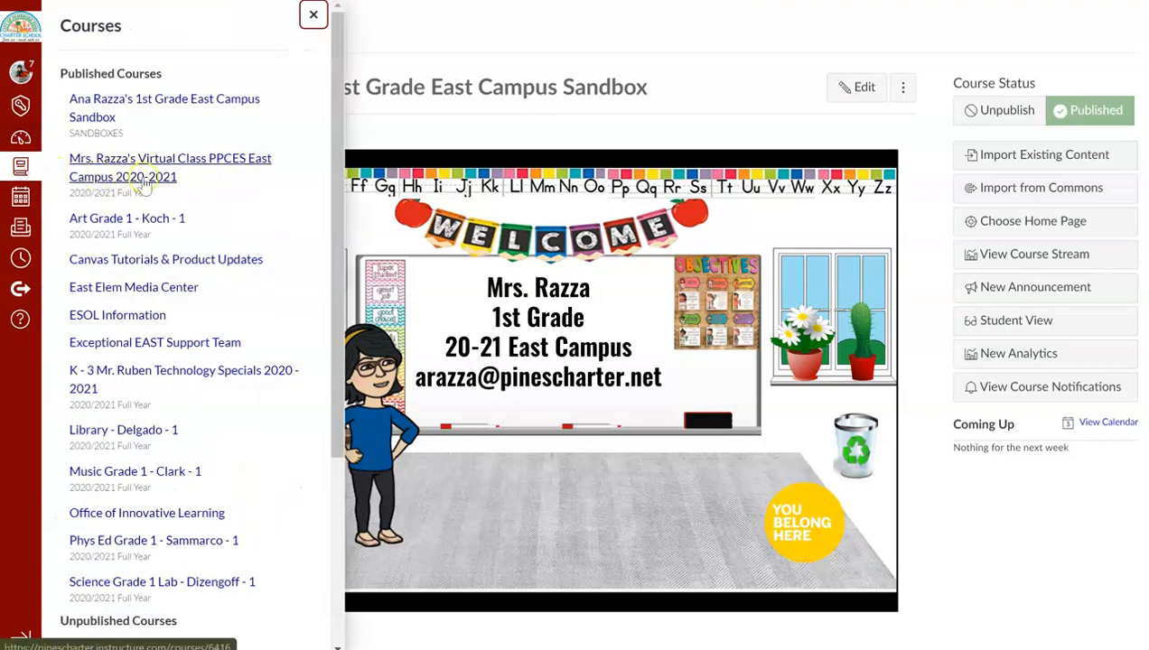
left_click(144, 182)
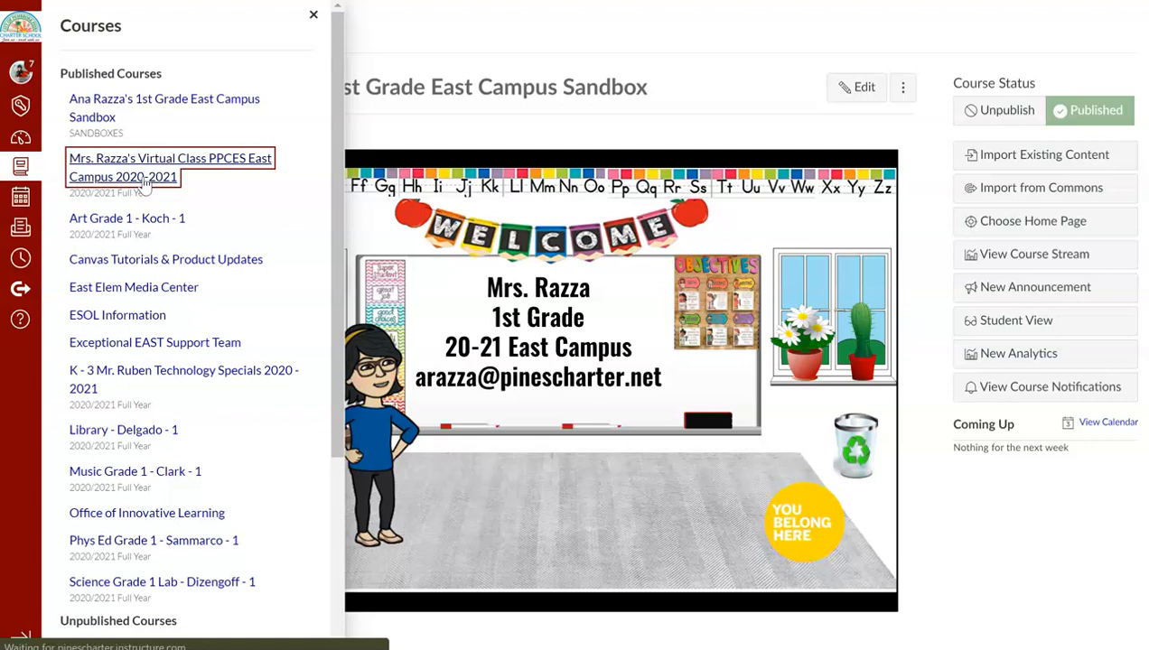